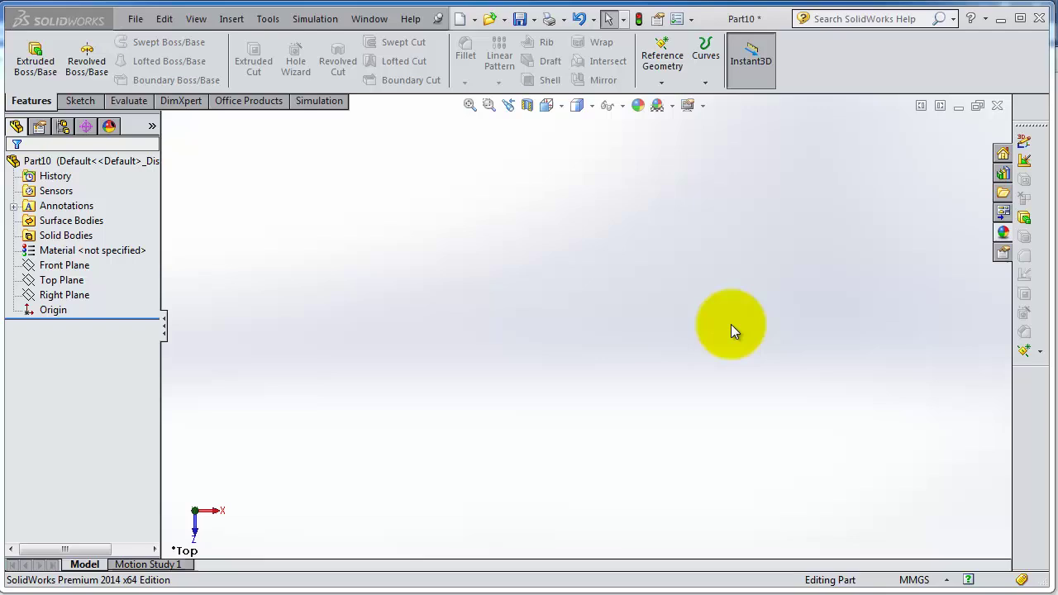
Step: Switch the CommandManager to the Sketch tools for the new Part10 document
{"action": "left_click", "coordinate": [74, 101]}
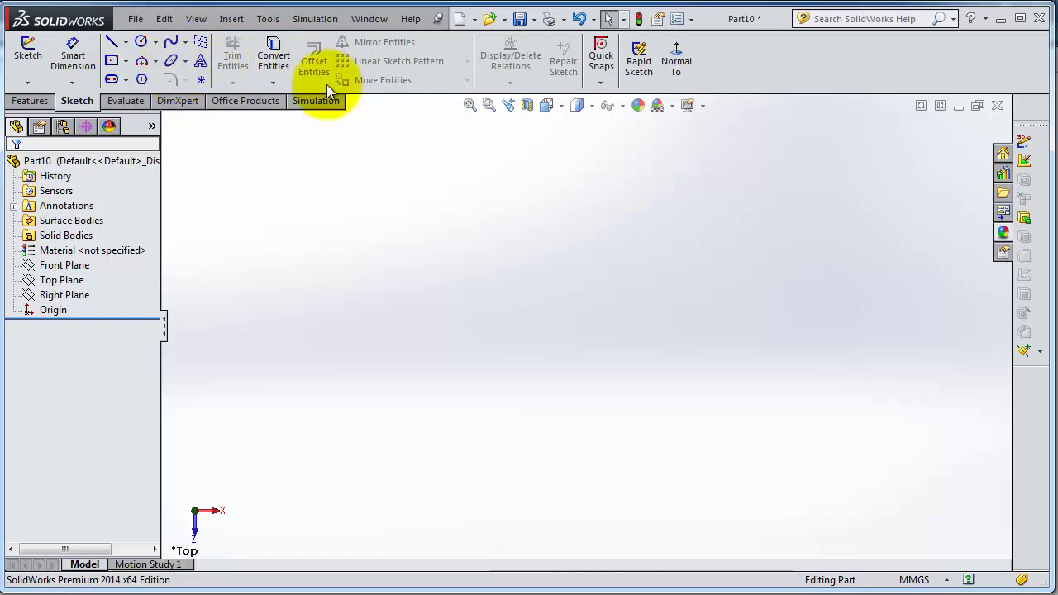
Step: Start a straight slot and orbit the view to show the Top, Front and Right planes
{"action": "left_click", "coordinate": [111, 79]}
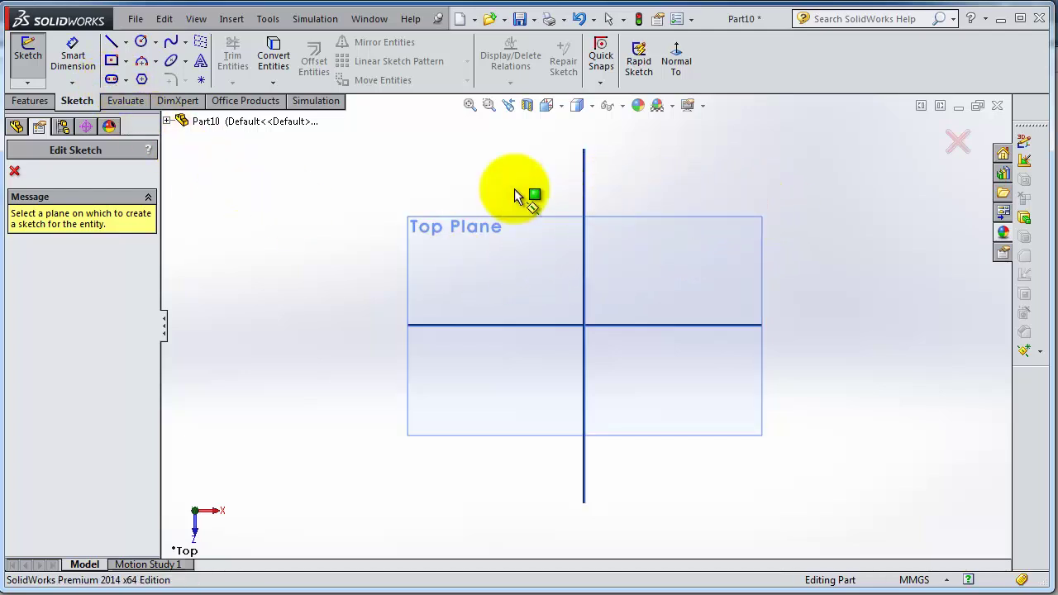
{"action": "mouse_move", "coordinate": [752, 172]}
{"action": "middle_mouse_down"}
{"action": "mouse_move", "coordinate": [723, 220]}
{"action": "mouse_move", "coordinate": [725, 261]}
{"action": "mouse_move", "coordinate": [699, 253]}
{"action": "mouse_move", "coordinate": [702, 274]}
{"action": "mouse_move", "coordinate": [723, 271]}
{"action": "mouse_move", "coordinate": [709, 267]}
{"action": "mouse_move", "coordinate": [719, 218]}
{"action": "mouse_move", "coordinate": [695, 216]}
{"action": "mouse_move", "coordinate": [720, 243]}
{"action": "mouse_move", "coordinate": [716, 276]}
{"action": "mouse_move", "coordinate": [736, 273]}
{"action": "mouse_move", "coordinate": [727, 255]}
{"action": "mouse_move", "coordinate": [737, 255]}
{"action": "middle_mouse_up"}
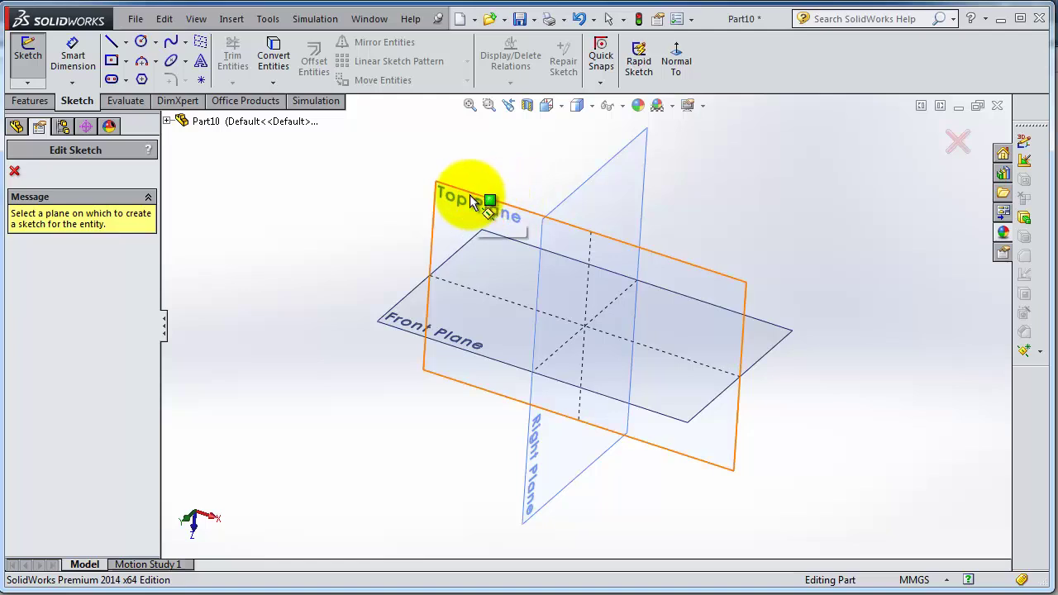
Step: Start the sketch on the Top Plane and view it Normal To
{"action": "left_click", "coordinate": [587, 240]}
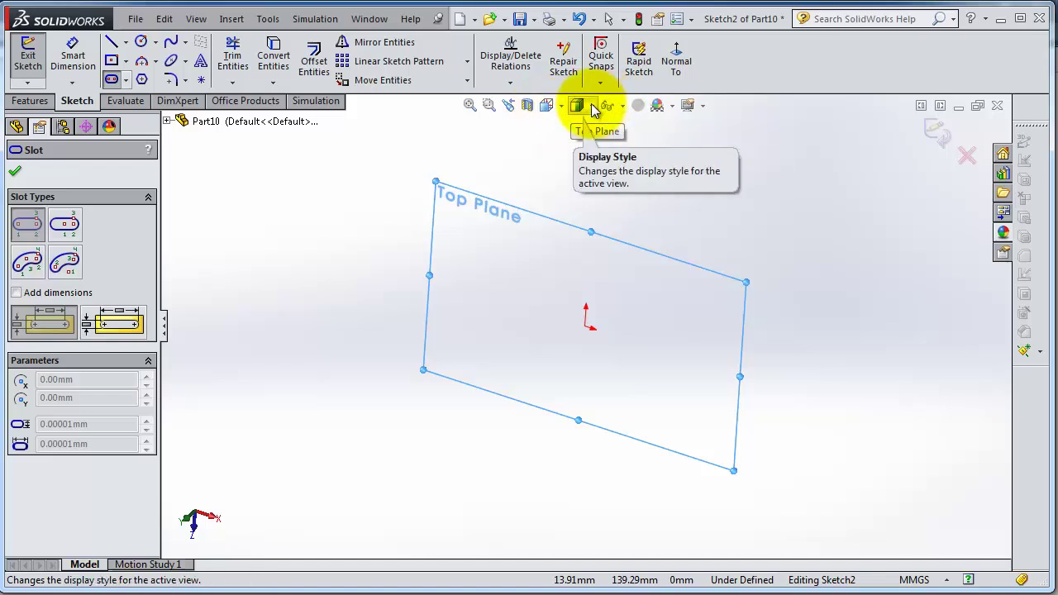
{"action": "left_click", "coordinate": [566, 112]}
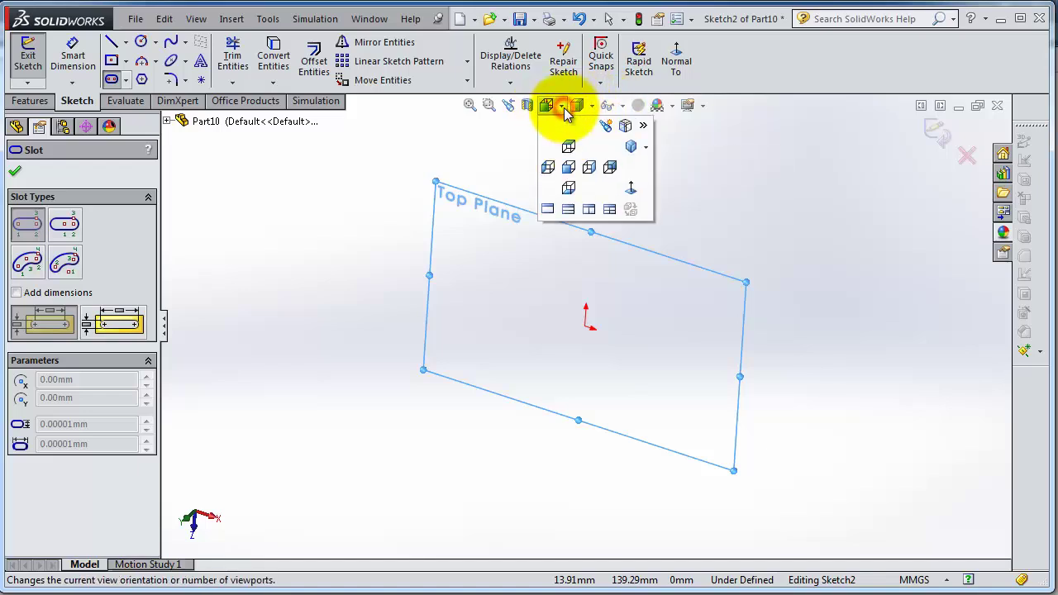
{"action": "left_click", "coordinate": [631, 190]}
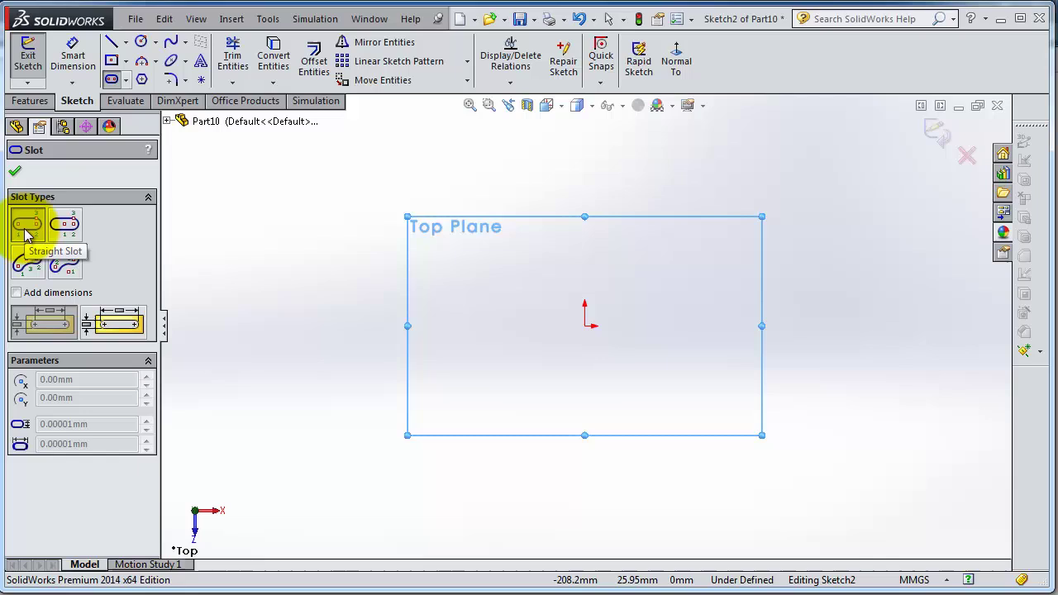
Step: Draw a horizontal straight slot along the axis through the origin
{"action": "left_click", "coordinate": [477, 326]}
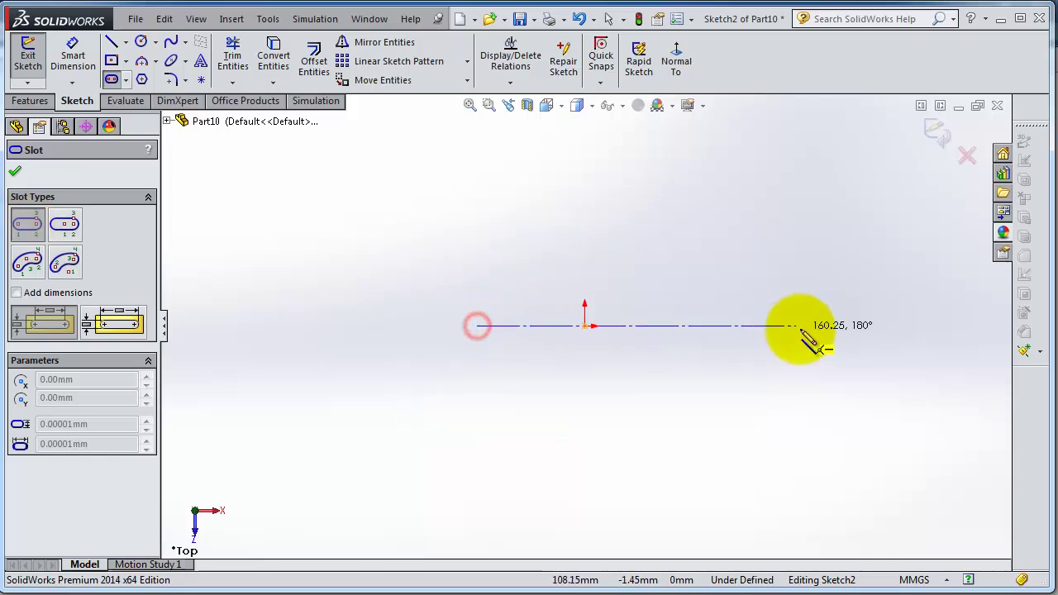
{"action": "left_click", "coordinate": [772, 325]}
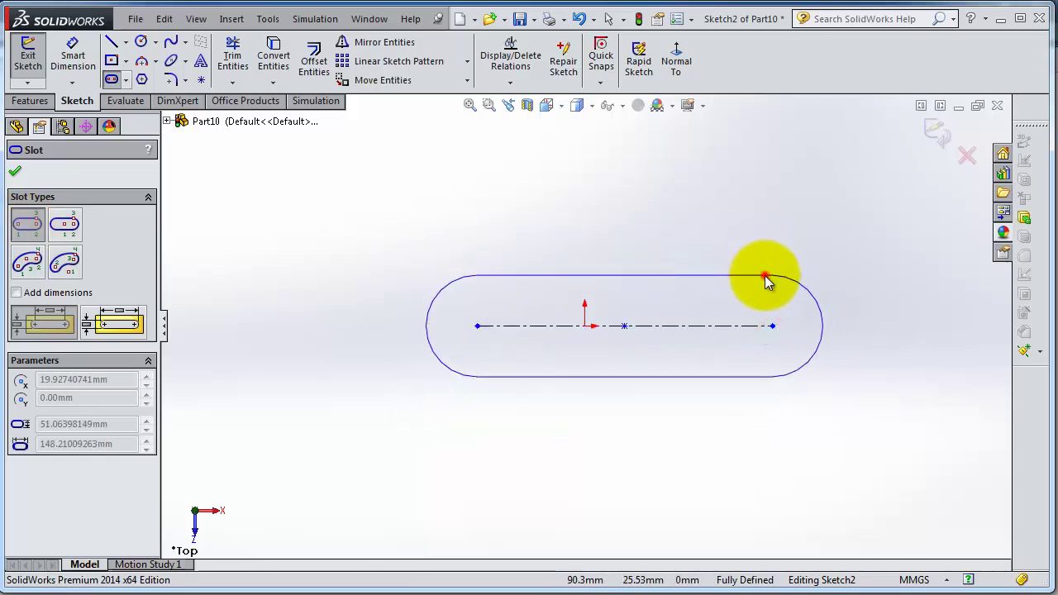
{"action": "left_click", "coordinate": [766, 277]}
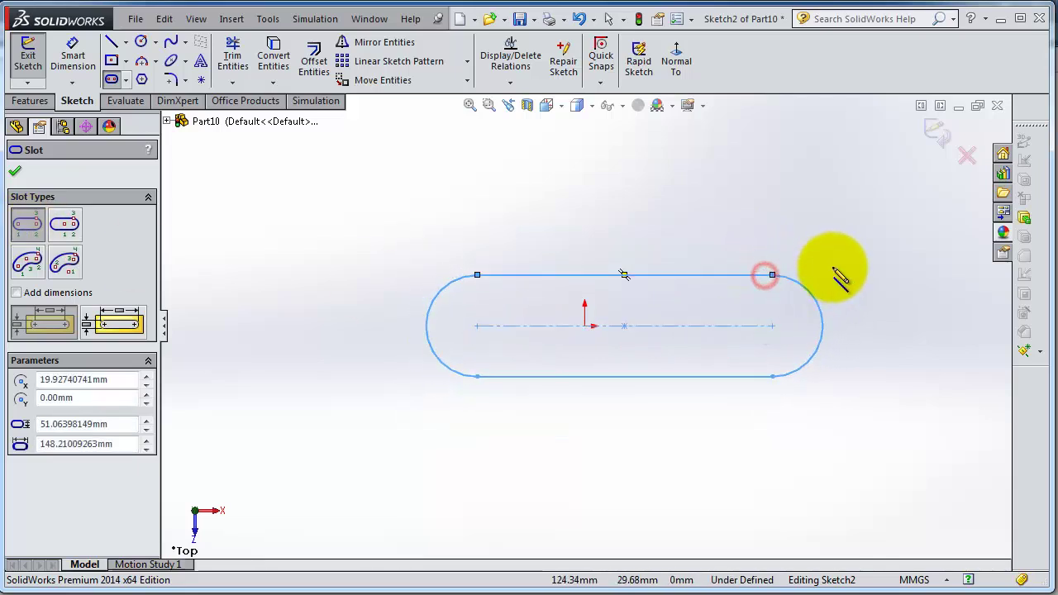
Step: Draw a narrower angled centrepoint straight slot resting on top of the horizontal slot
{"action": "left_click", "coordinate": [68, 235]}
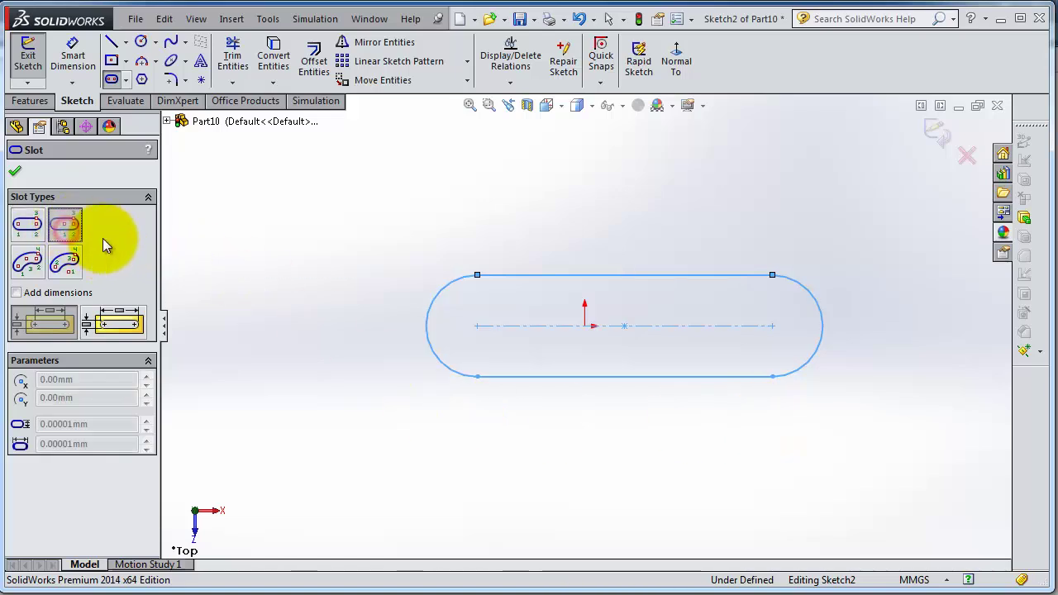
{"action": "left_click", "coordinate": [624, 190]}
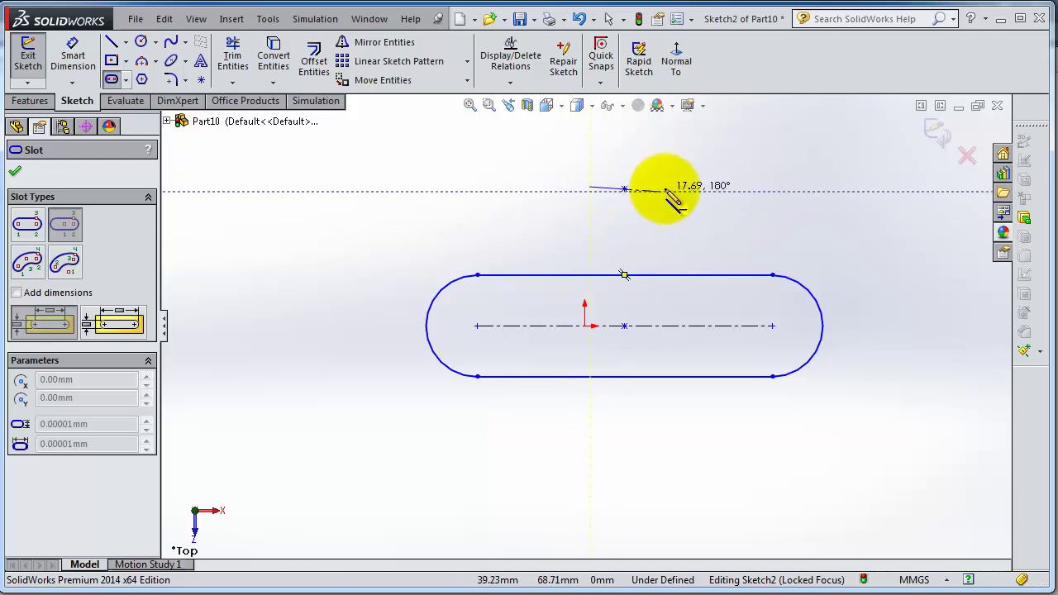
{"action": "left_click", "coordinate": [688, 147]}
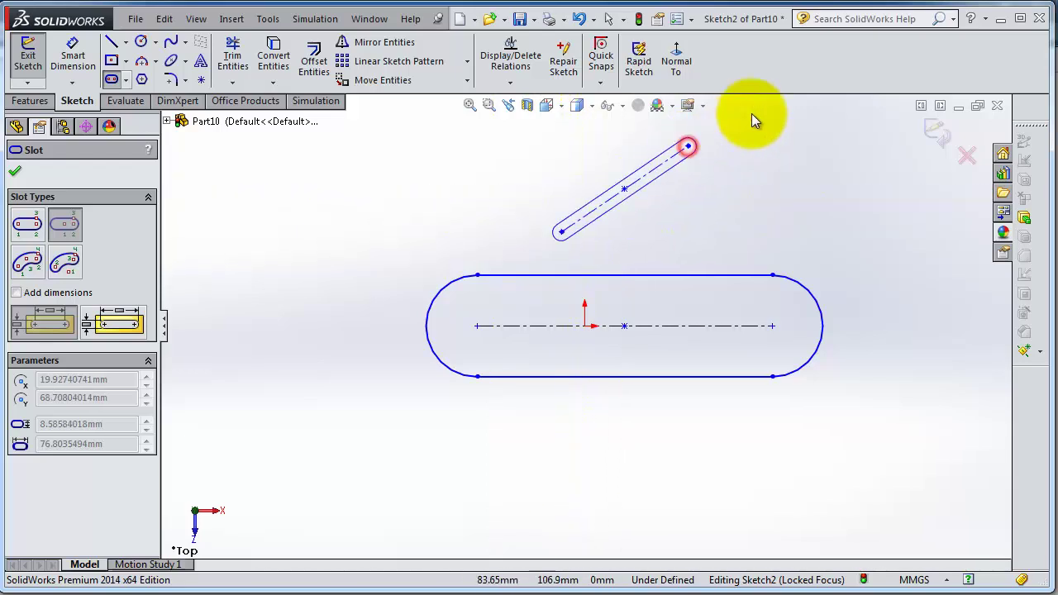
{"action": "left_click", "coordinate": [798, 126]}
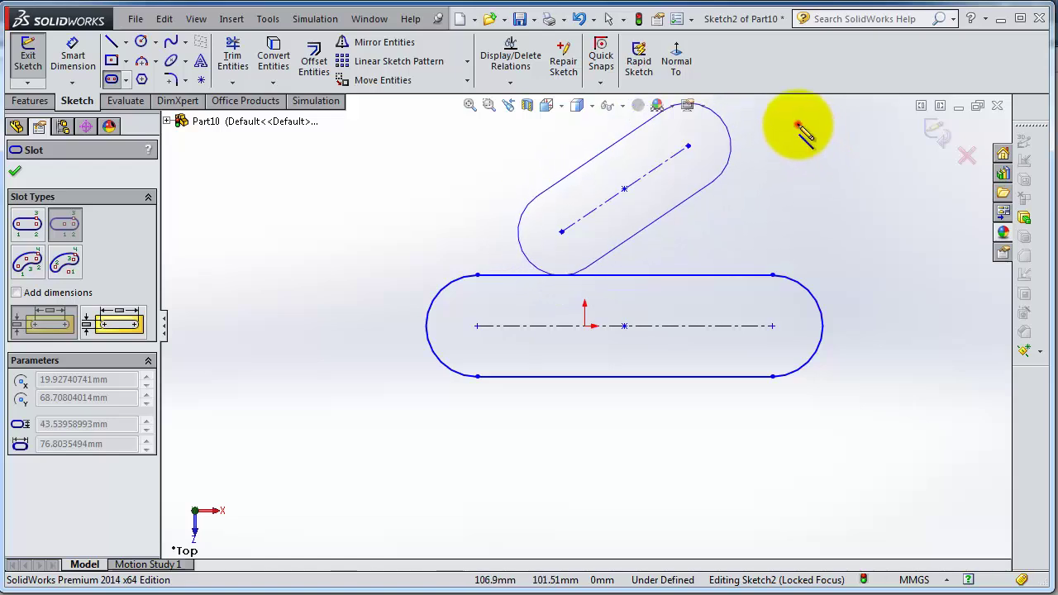
{"action": "scroll", "coordinate": [798, 240], "scroll_direction": "down", "scroll_amount": 2}
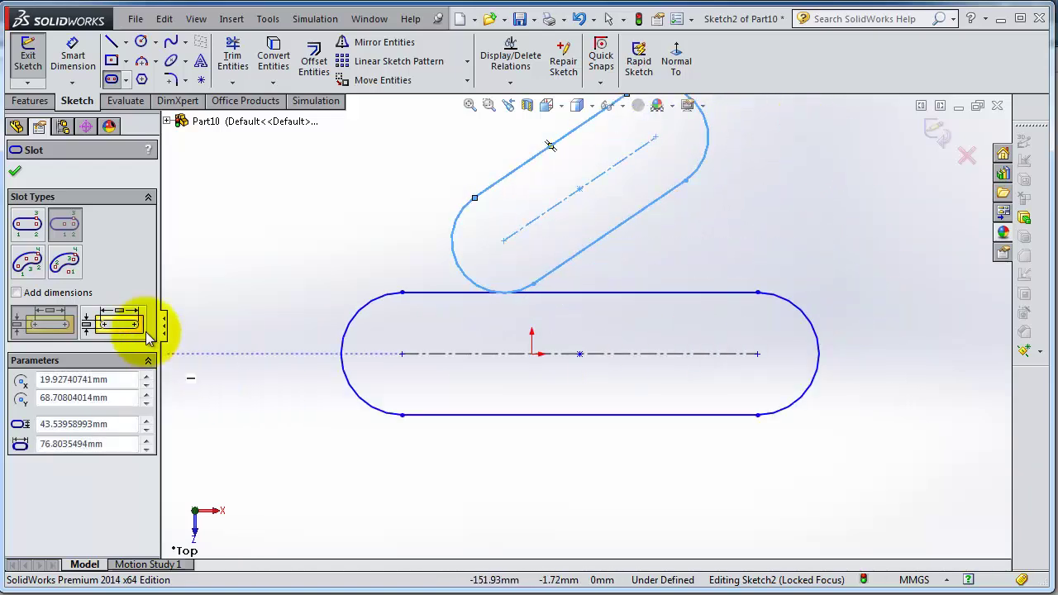
{"action": "left_click", "coordinate": [29, 263]}
{"action": "scroll", "coordinate": [455, 504], "scroll_direction": "up", "scroll_amount": 2}
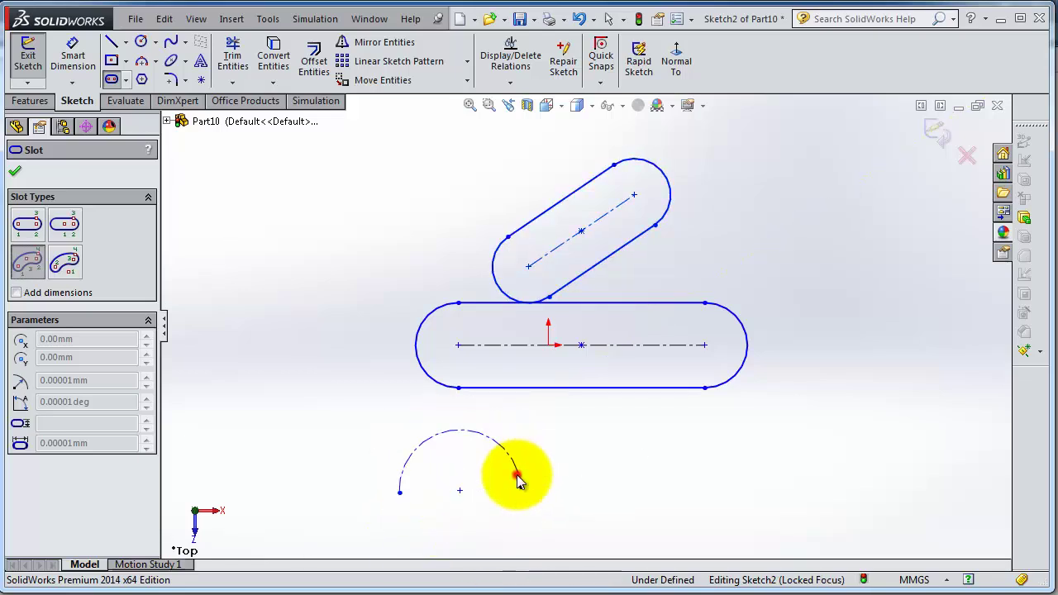
Step: Finish the U-shaped three-point arc slot below the horizontal slot
{"action": "left_click", "coordinate": [519, 485]}
{"action": "left_click", "coordinate": [519, 438]}
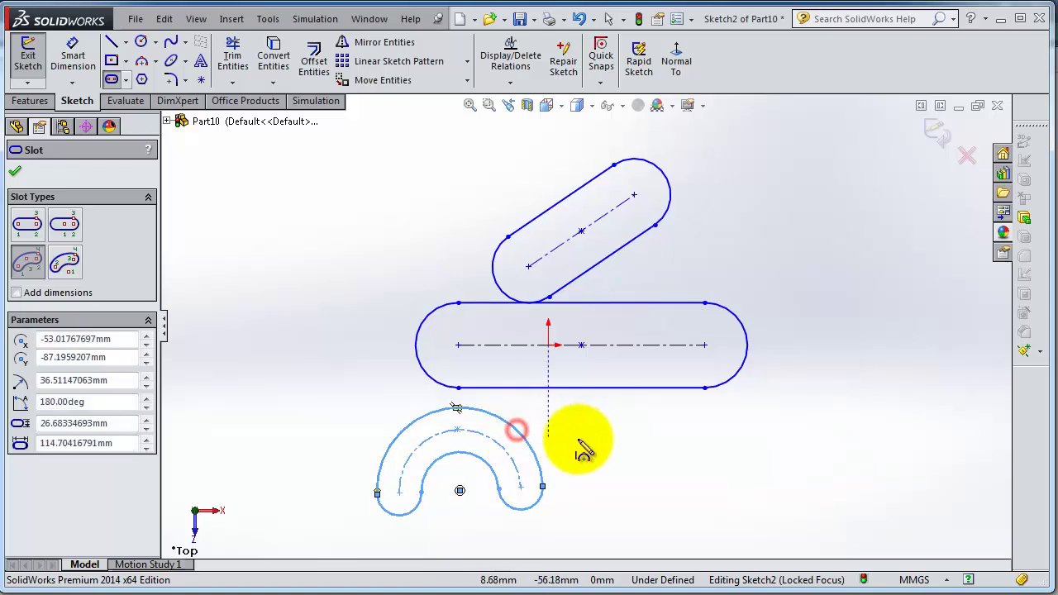
{"action": "left_click", "coordinate": [64, 261]}
Step: Draw a centrepoint arc slot centred on the horizontal slot's right end
{"action": "mouse_move", "coordinate": [678, 536]}
{"action": "middle_mouse_down", "text": "ctrl"}
{"action": "mouse_move", "coordinate": [750, 491]}
{"action": "mouse_move", "coordinate": [737, 465]}
{"action": "mouse_move", "coordinate": [604, 414]}
{"action": "middle_mouse_up", "text": "ctrl"}
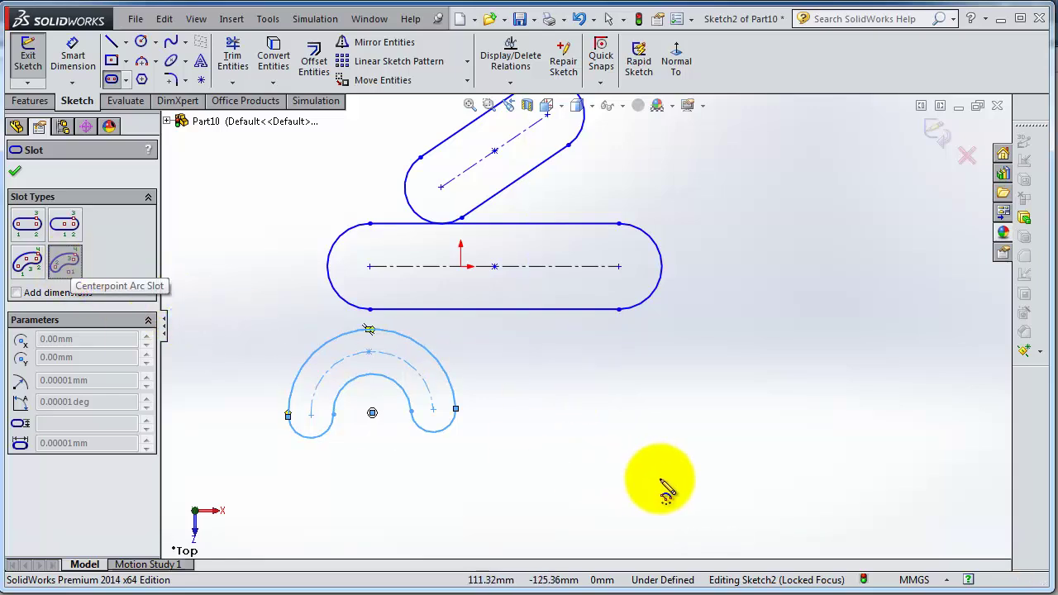
{"action": "scroll", "coordinate": [693, 296], "scroll_direction": "down", "scroll_amount": 2}
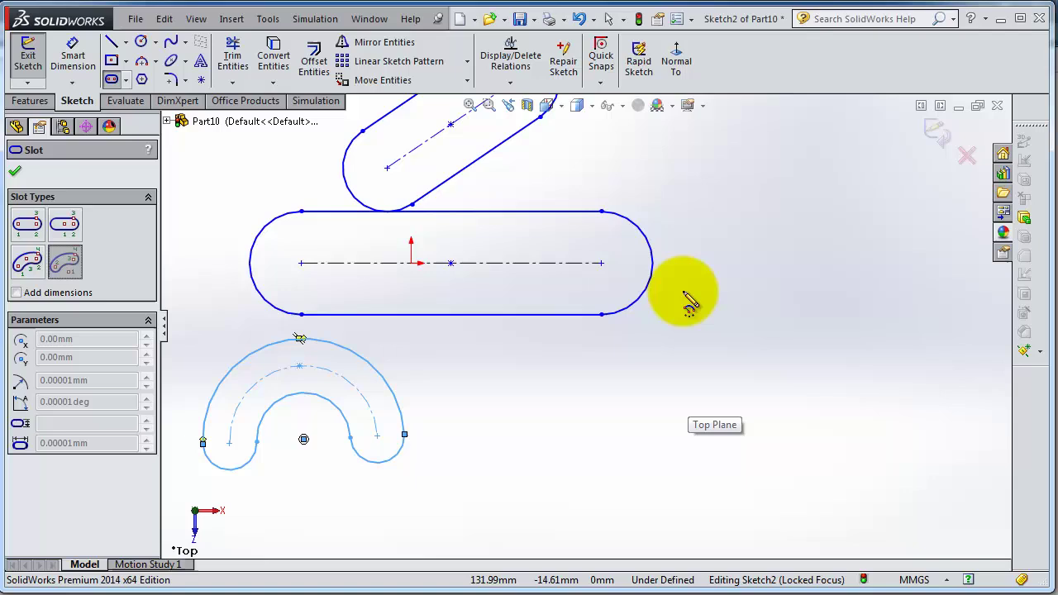
{"action": "left_click", "coordinate": [601, 263]}
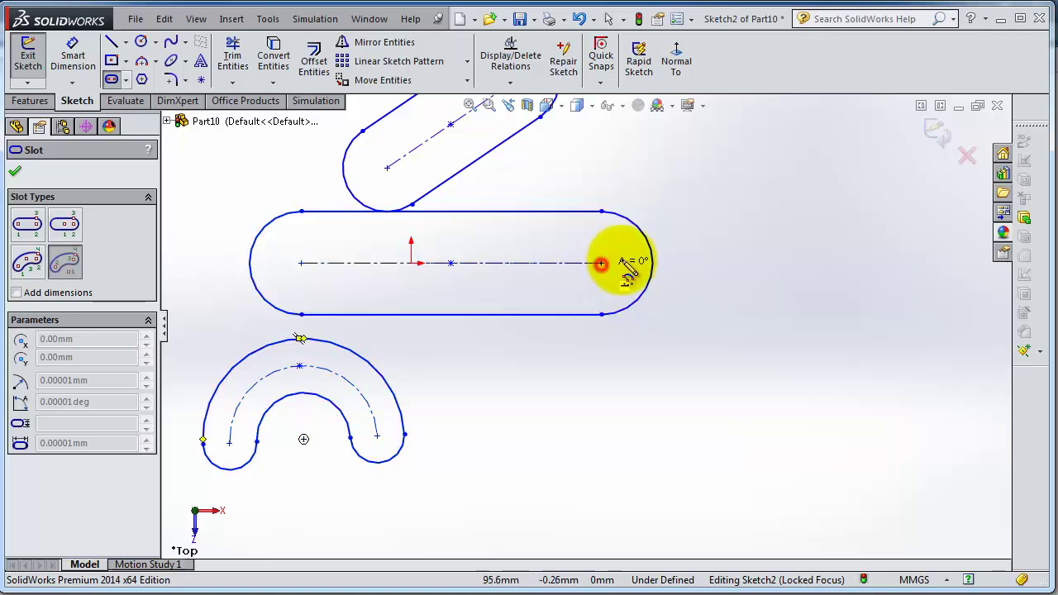
{"action": "left_click", "coordinate": [717, 219]}
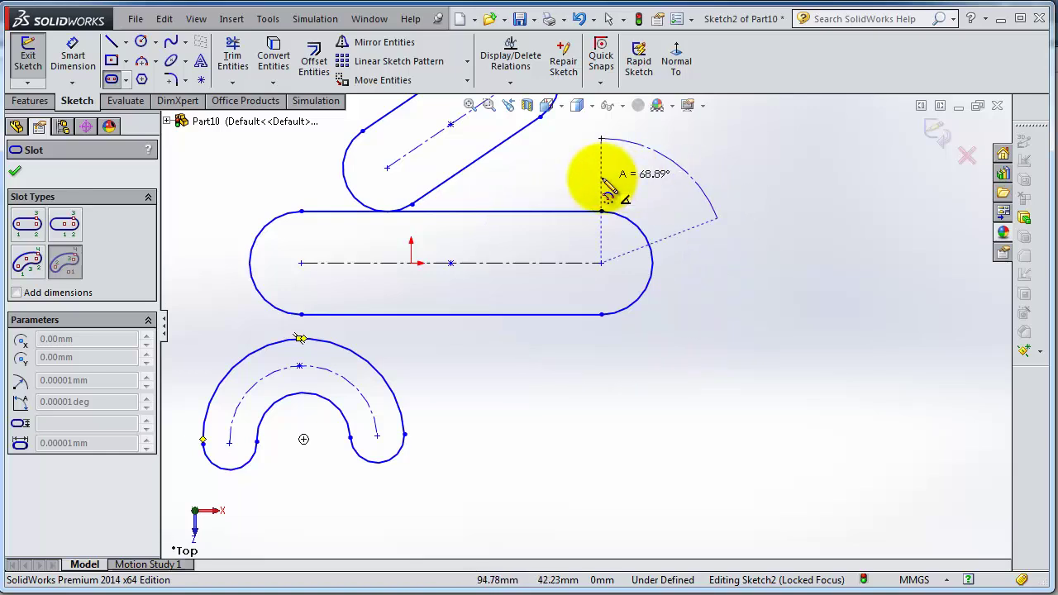
{"action": "left_click", "coordinate": [579, 177]}
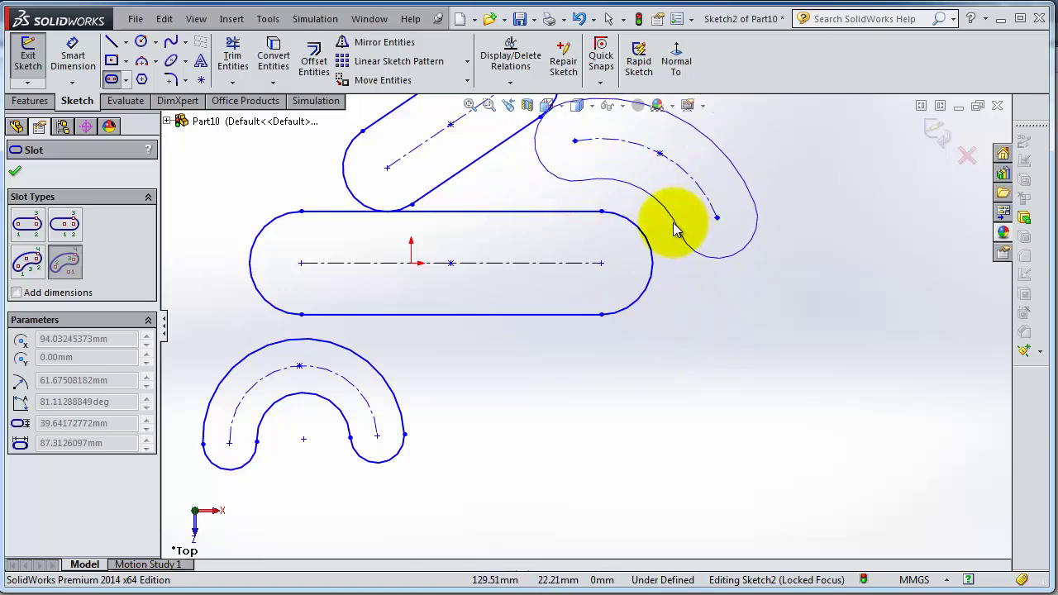
{"action": "left_click", "coordinate": [662, 238]}
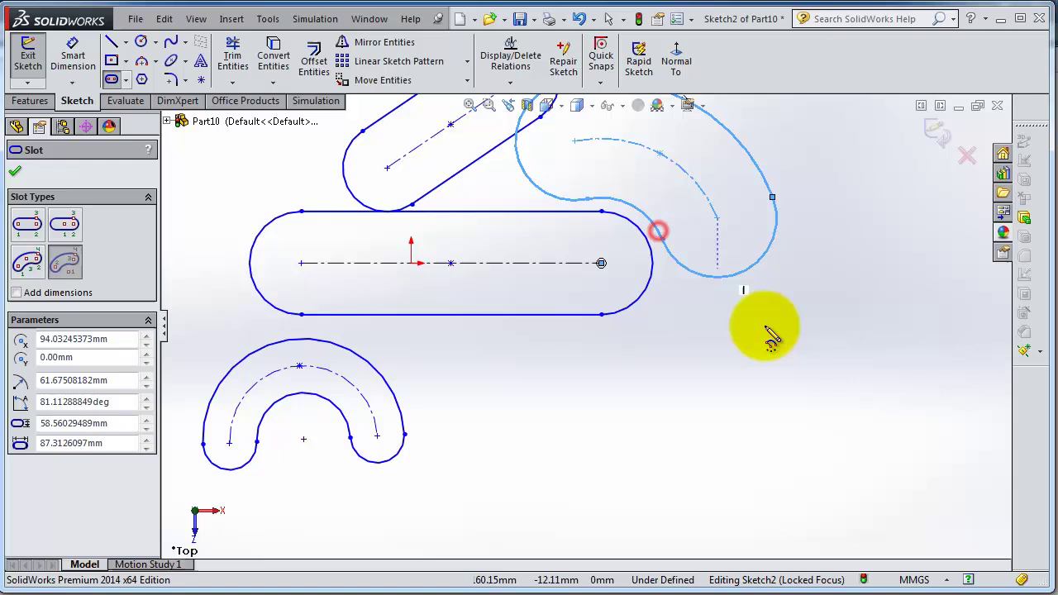
{"action": "scroll", "coordinate": [760, 302], "scroll_direction": "up", "scroll_amount": 3}
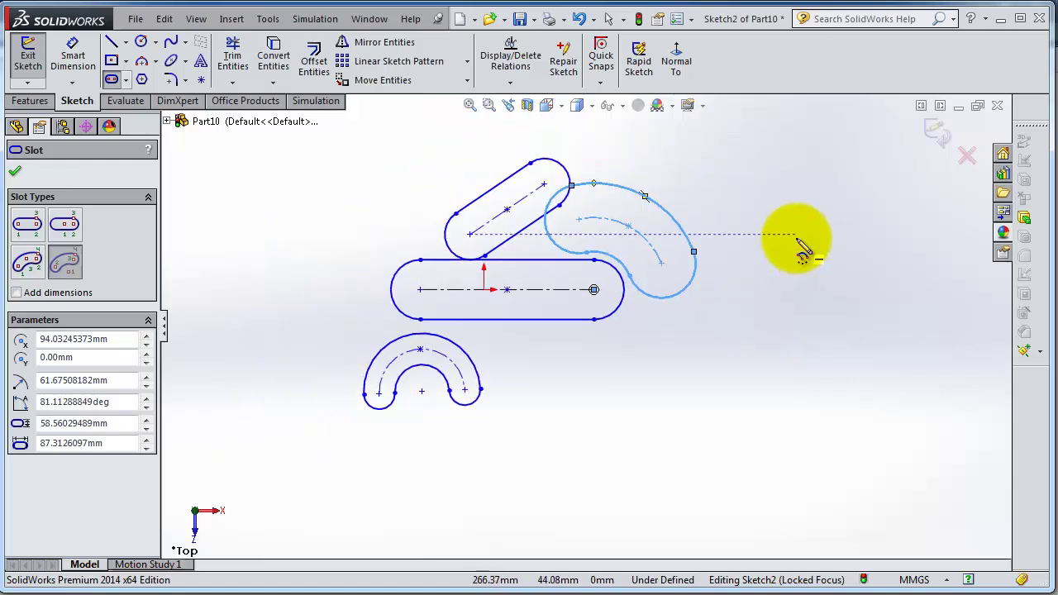
Step: Close the slot tool and draw a circle of about 19.76 mm radius centred on the U-slot's arc centre
{"action": "left_click", "coordinate": [15, 176]}
{"action": "scroll", "coordinate": [803, 343], "scroll_direction": "down", "scroll_amount": 3}
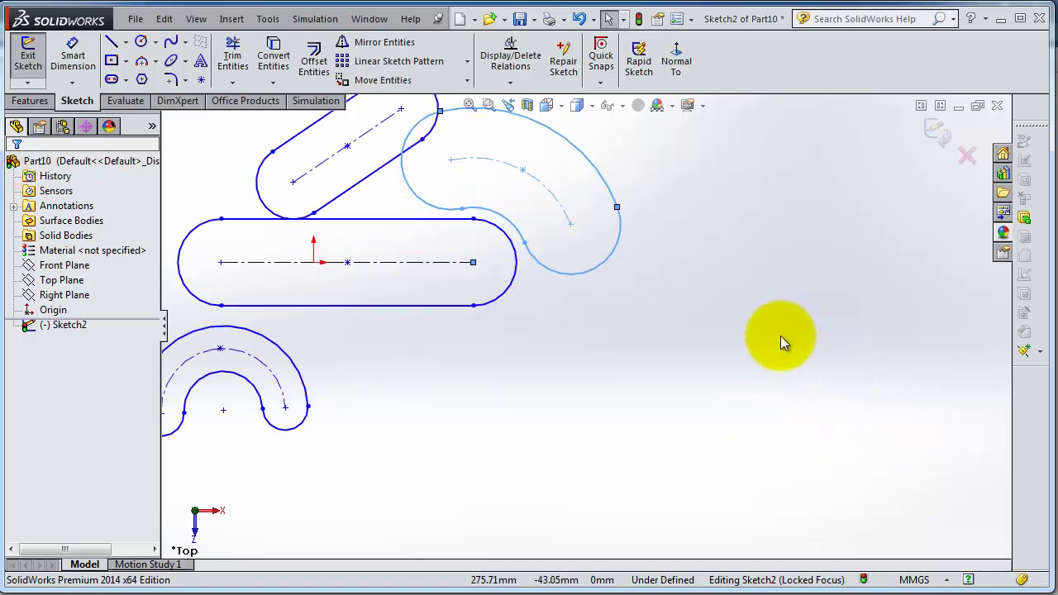
{"action": "left_click", "coordinate": [156, 43]}
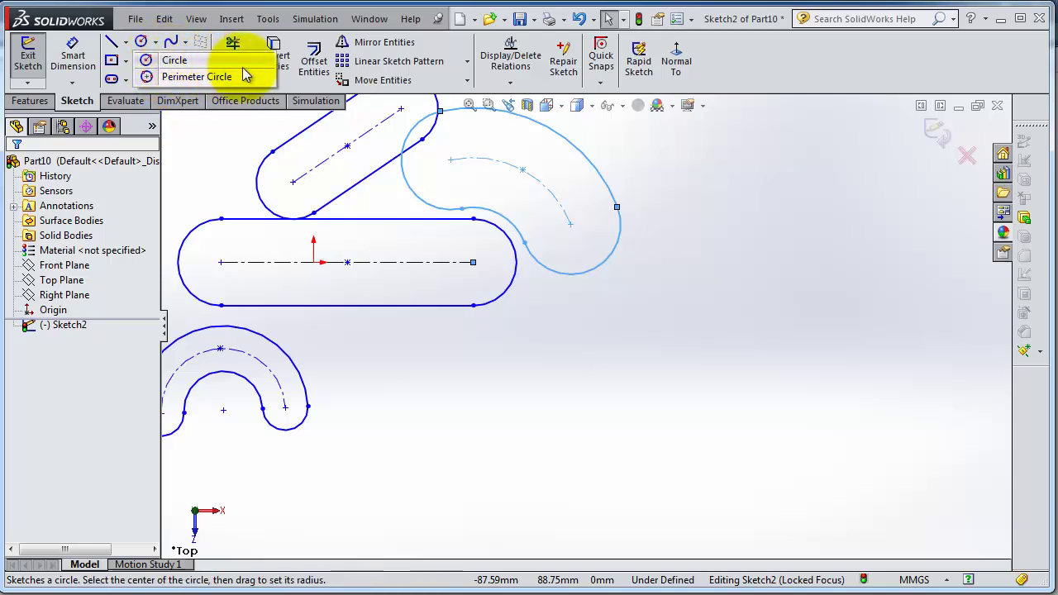
{"action": "left_click", "coordinate": [155, 42]}
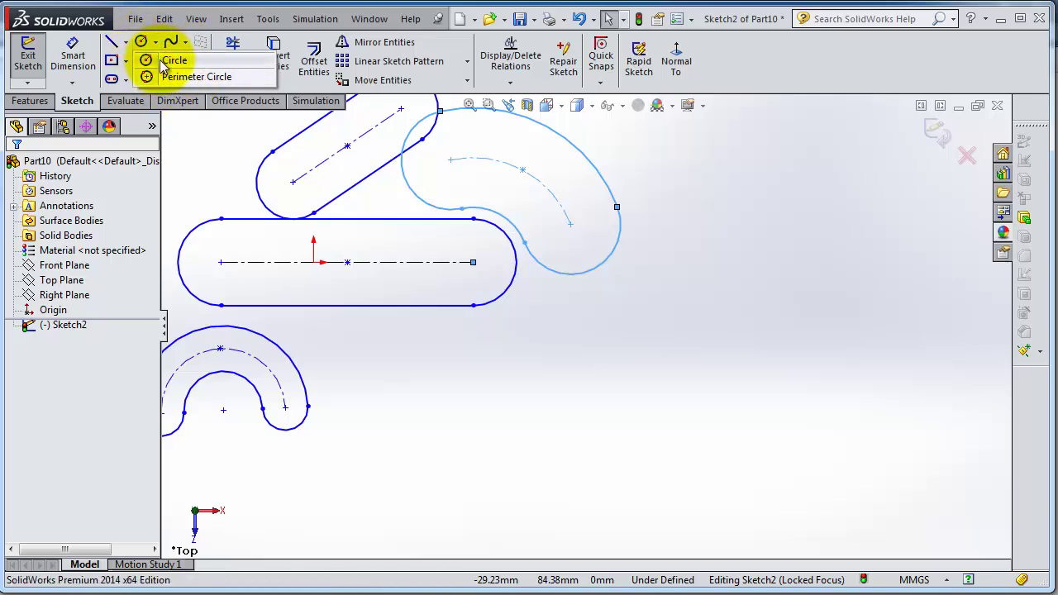
{"action": "left_click", "coordinate": [171, 60]}
{"action": "scroll", "coordinate": [604, 431], "scroll_direction": "up", "scroll_amount": 1}
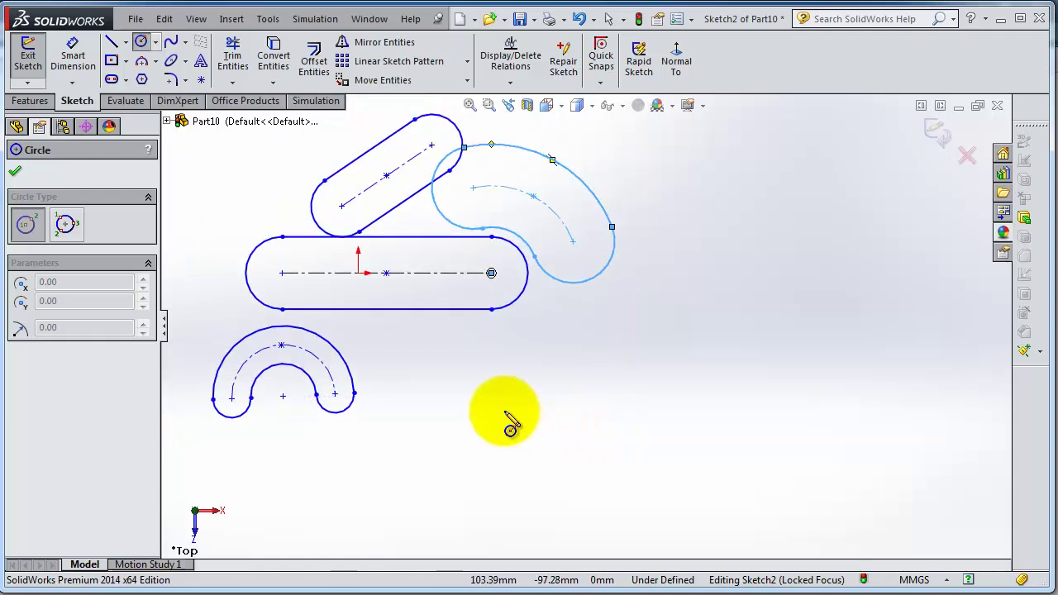
{"action": "scroll", "coordinate": [460, 444], "scroll_direction": "down", "scroll_amount": 2}
{"action": "scroll", "coordinate": [350, 361], "scroll_direction": "up", "scroll_amount": 2}
{"action": "scroll", "coordinate": [403, 405], "scroll_direction": "down", "scroll_amount": 3}
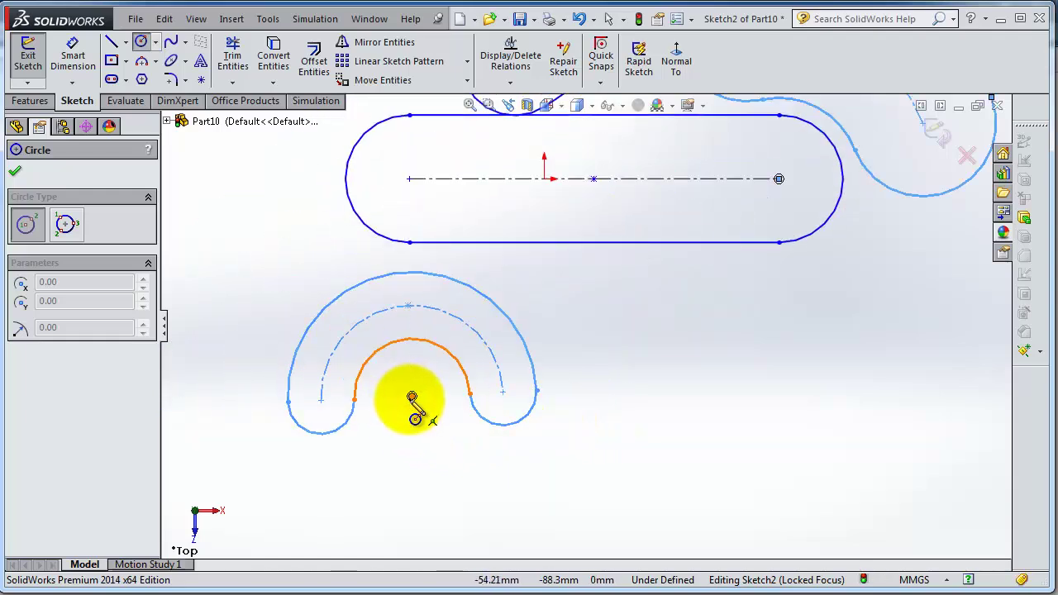
{"action": "left_click", "coordinate": [411, 398]}
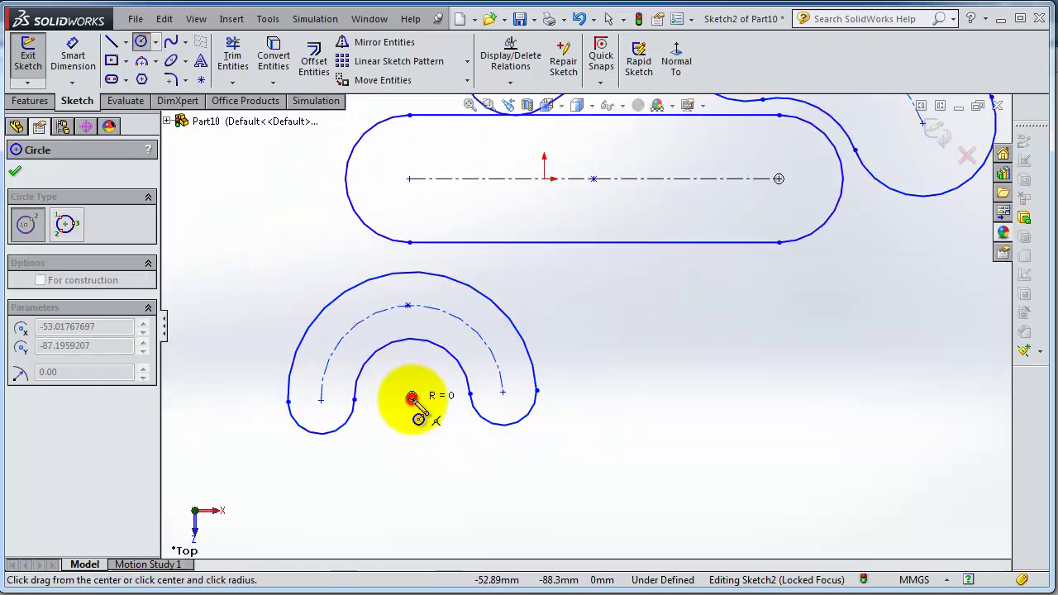
{"action": "left_click", "coordinate": [420, 367]}
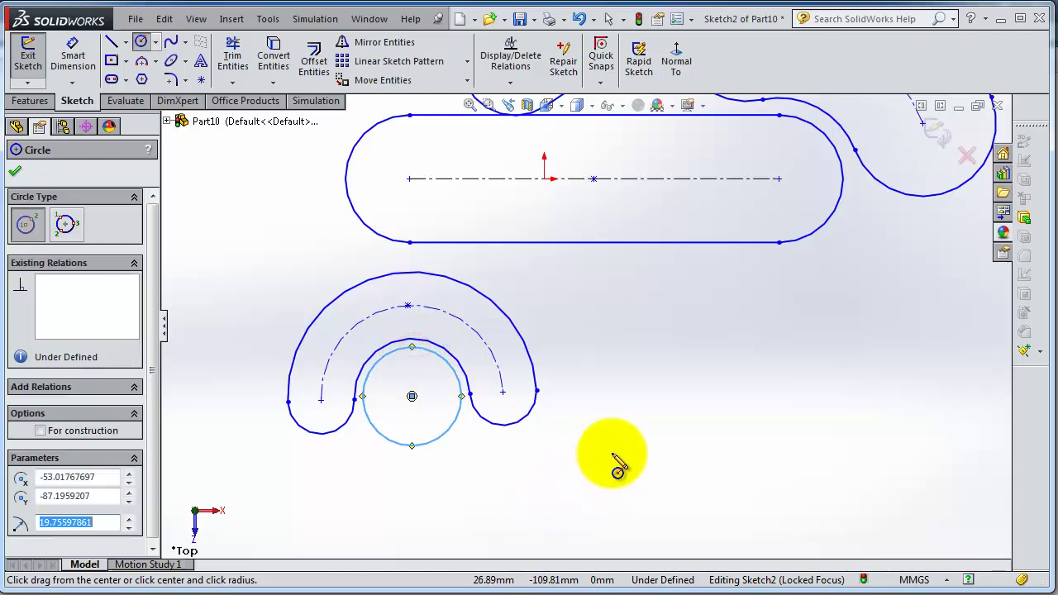
{"action": "scroll", "coordinate": [618, 468], "scroll_direction": "up", "scroll_amount": 1}
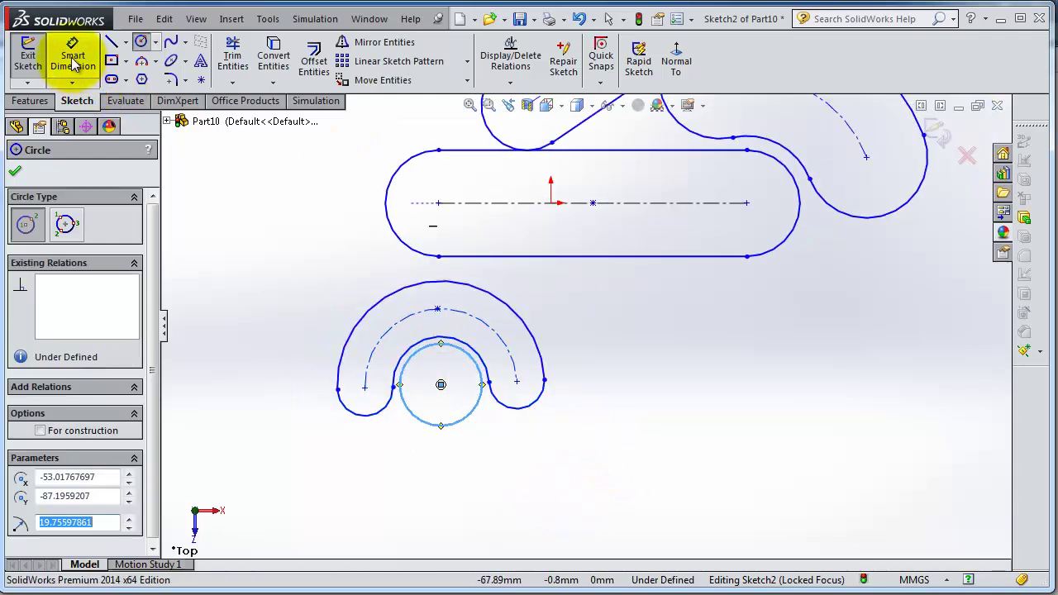
Step: Dimension the inner circle at Ø40 and the horizontal slot's width at 50
{"action": "left_click", "coordinate": [74, 65]}
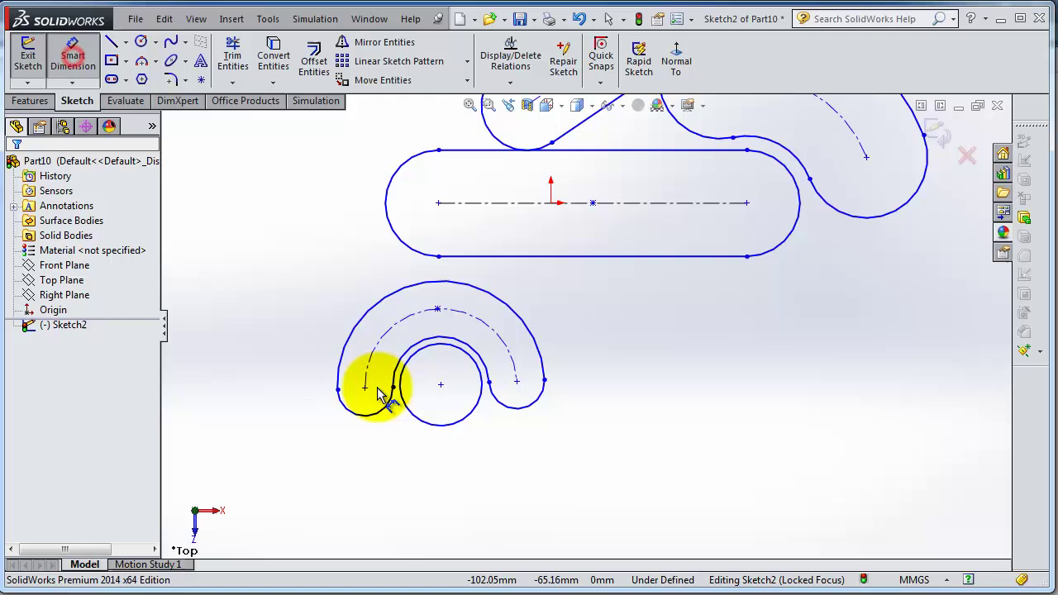
{"action": "left_click", "coordinate": [454, 436]}
{"action": "left_click", "coordinate": [358, 487]}
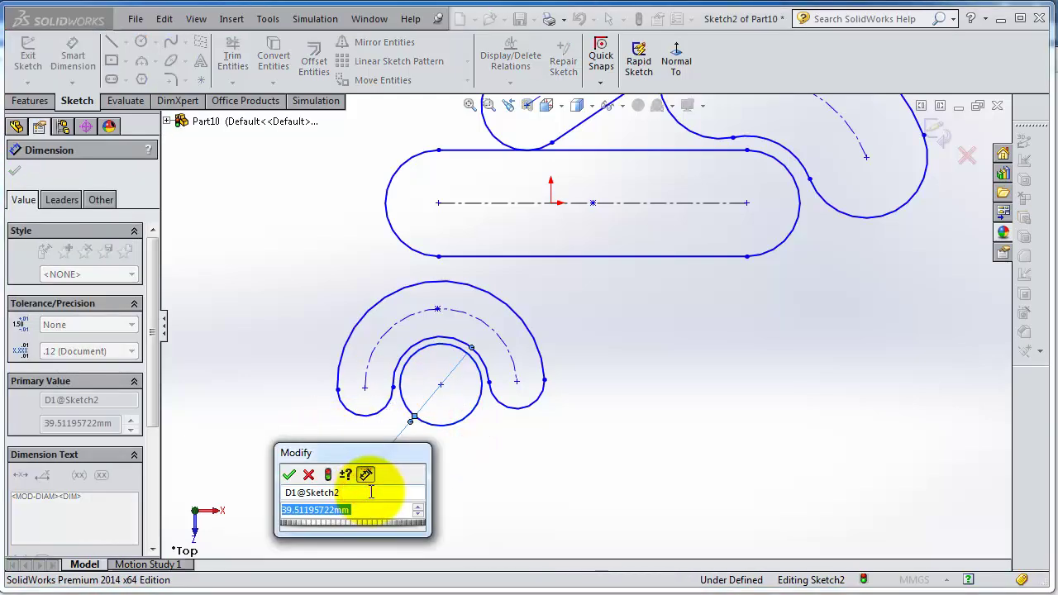
{"action": "type", "text": "40"}
{"action": "key", "text": "Return"}
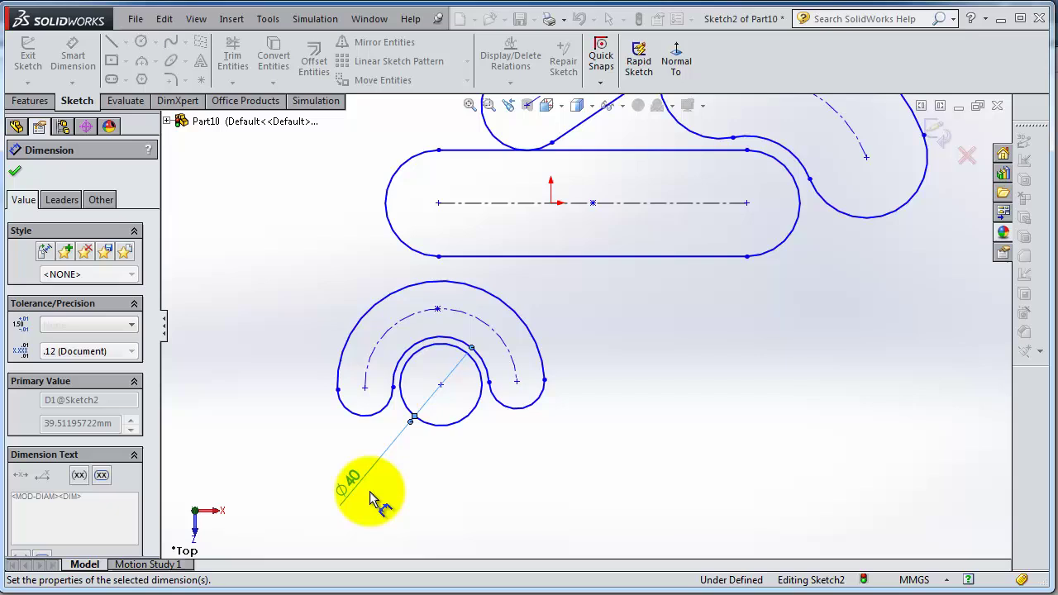
{"action": "left_click", "coordinate": [442, 200]}
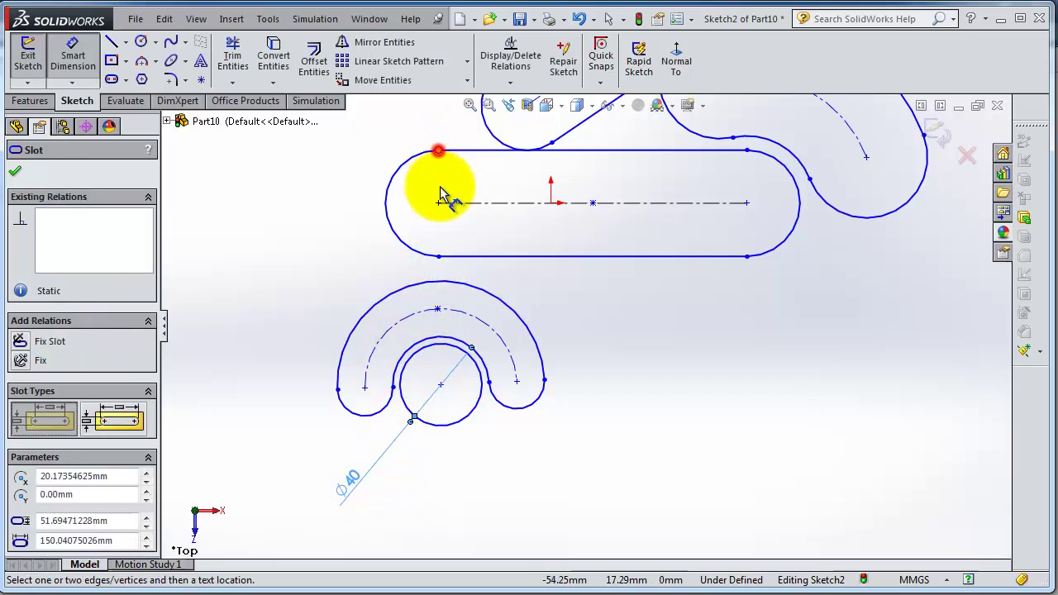
{"action": "left_click", "coordinate": [438, 257]}
{"action": "left_click", "coordinate": [308, 239]}
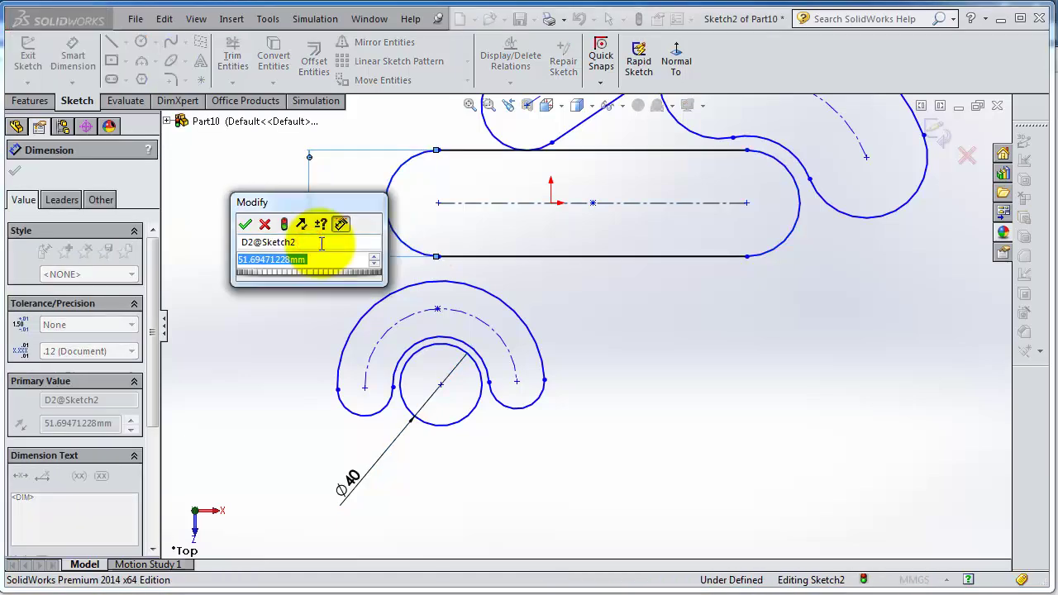
{"action": "type", "text": "5"}
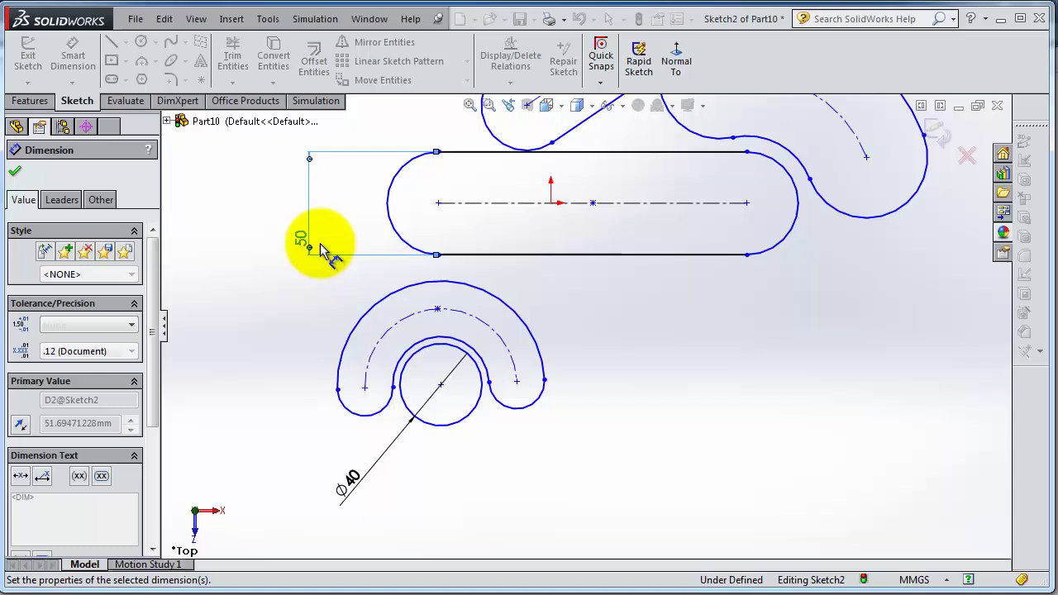
{"action": "left_click", "coordinate": [323, 248]}
Step: Dimension the horizontal slot's centre-line length at 150
{"action": "left_click", "coordinate": [439, 203]}
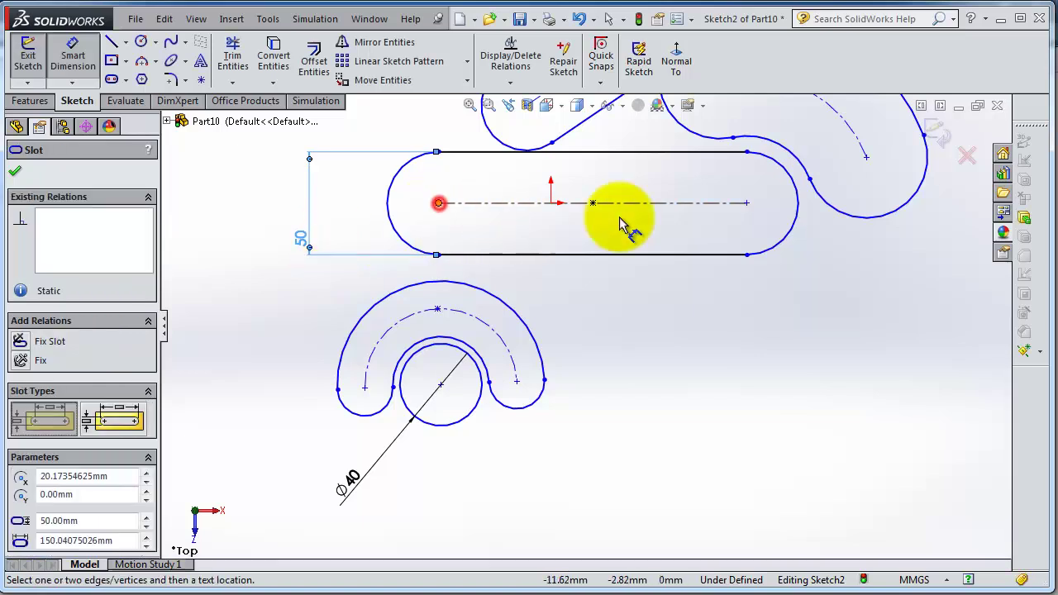
{"action": "left_click", "coordinate": [747, 203]}
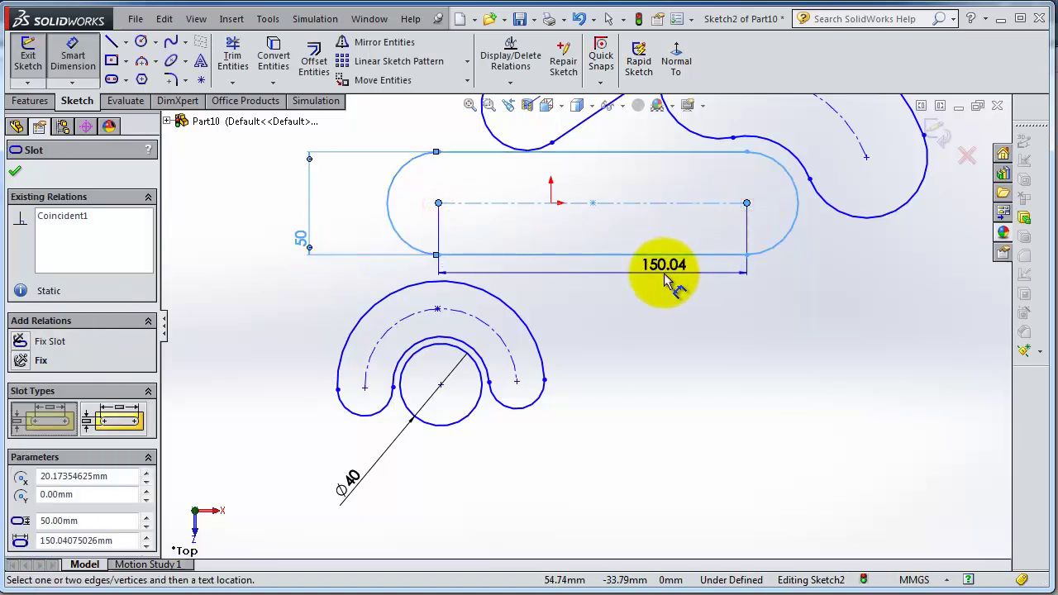
{"action": "left_click", "coordinate": [666, 279]}
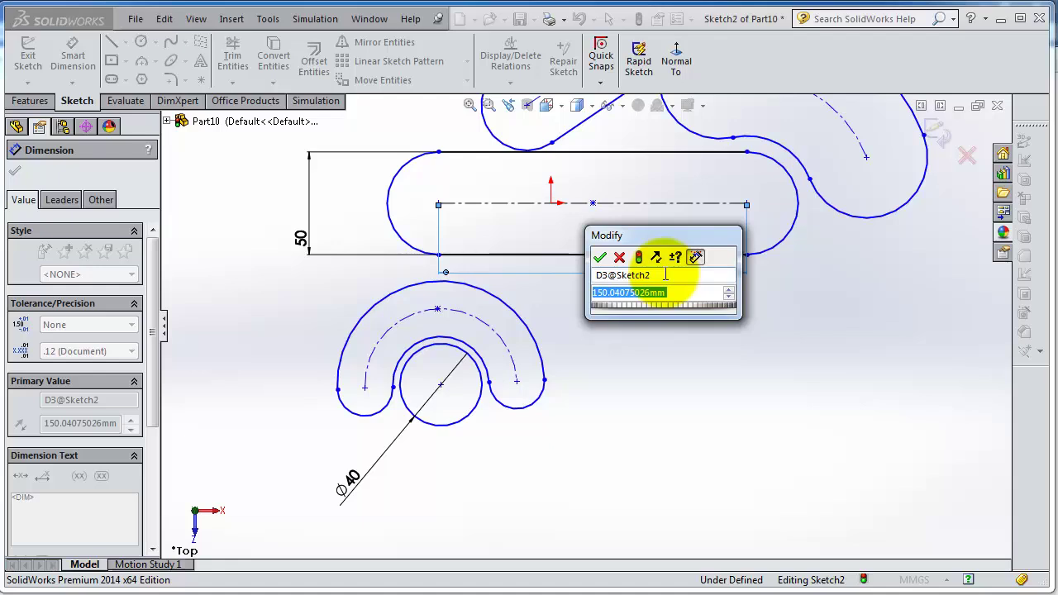
{"action": "type", "text": "150"}
{"action": "key", "text": "Return"}
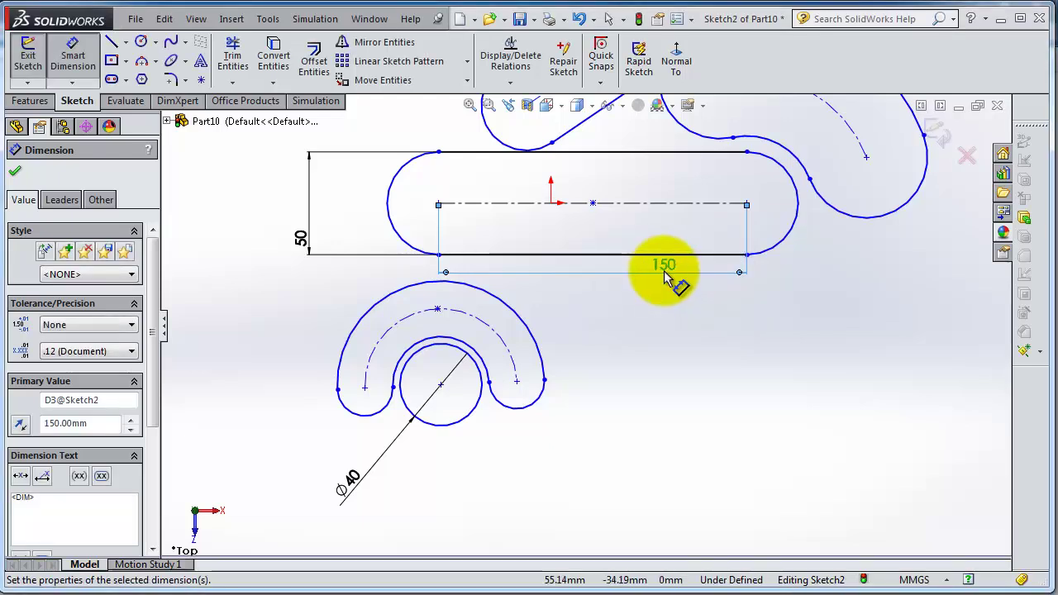
{"action": "scroll", "coordinate": [666, 279], "scroll_direction": "down", "scroll_amount": 3}
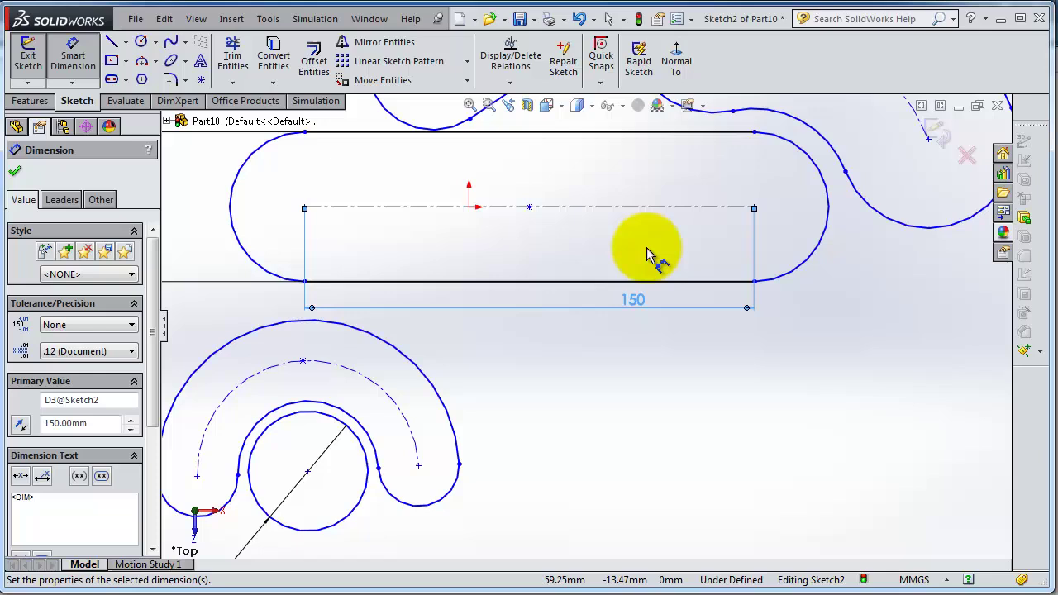
{"action": "key", "text": "Escape"}
Step: Make the horizontal slot's centre point coincident with the origin
{"action": "left_click", "coordinate": [529, 207]}
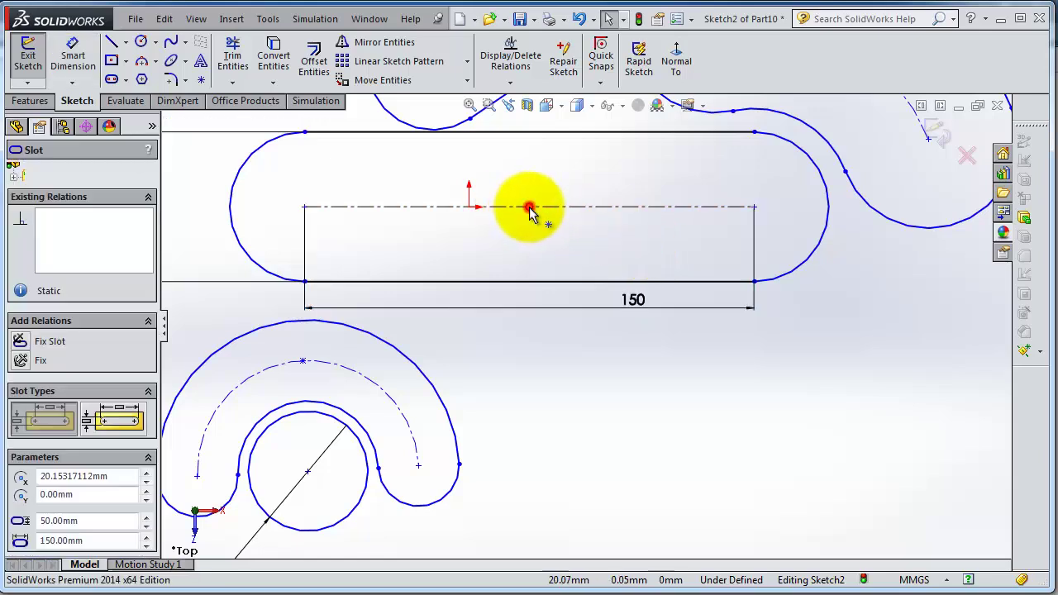
{"action": "left_click", "coordinate": [471, 207], "text": "ctrl"}
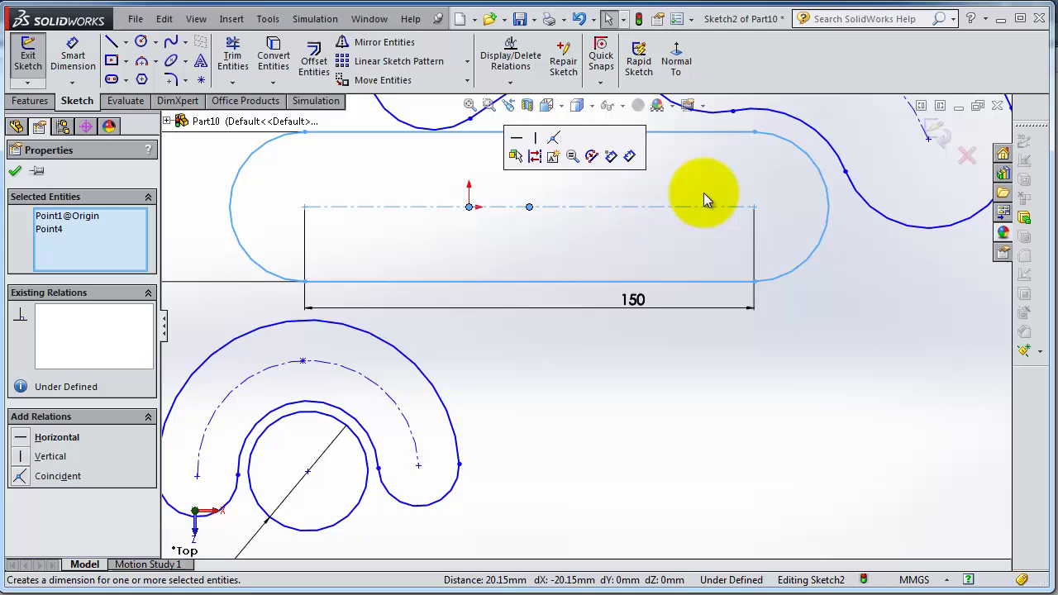
{"action": "left_click", "coordinate": [52, 477]}
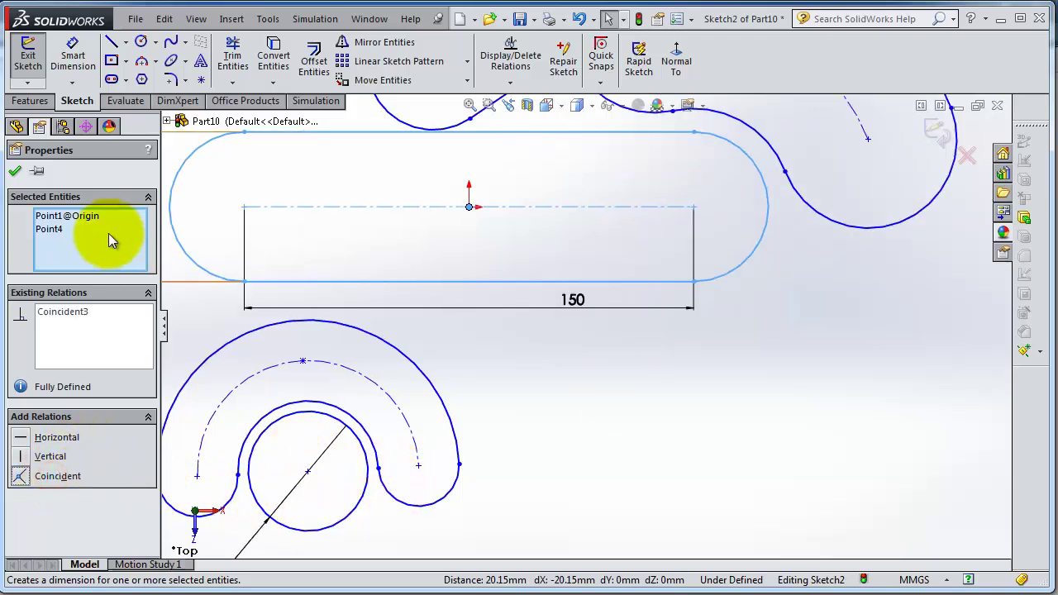
{"action": "left_click", "coordinate": [15, 172]}
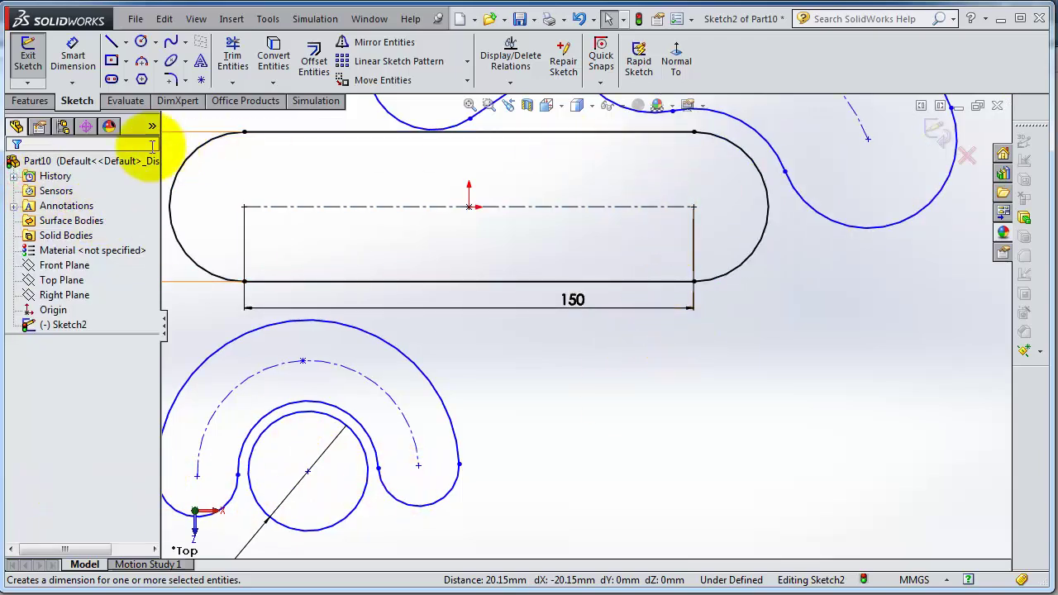
{"action": "scroll", "coordinate": [638, 338], "scroll_direction": "up", "scroll_amount": 3}
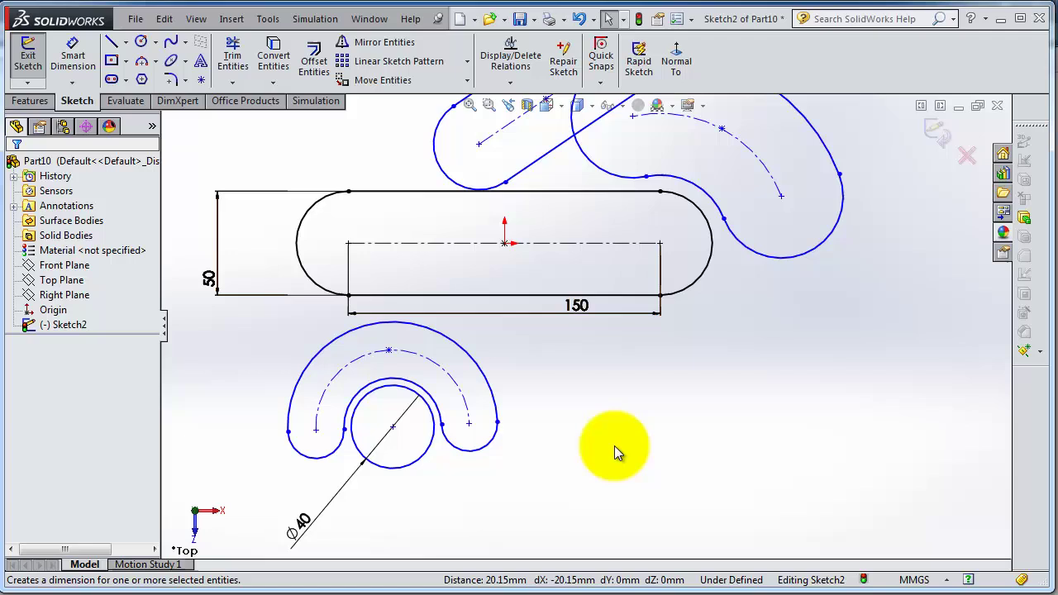
Step: Draw a three-point R25 perimeter circle tangent to the slot's top and bottom edges and through its centre
{"action": "scroll", "coordinate": [424, 446], "scroll_direction": "down", "scroll_amount": 2}
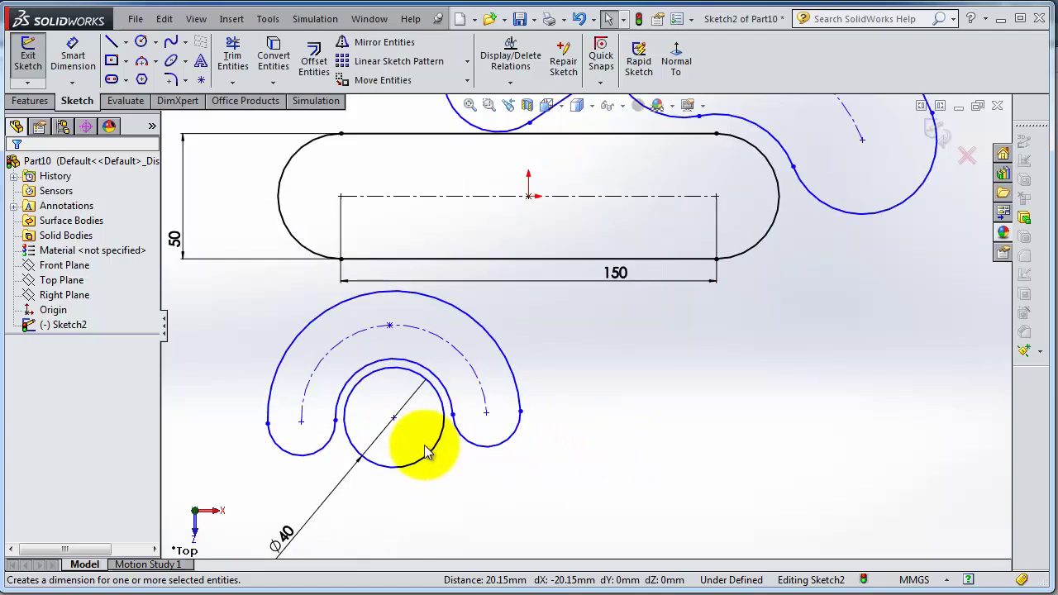
{"action": "scroll", "coordinate": [424, 448], "scroll_direction": "down", "scroll_amount": 2}
{"action": "scroll", "coordinate": [431, 449], "scroll_direction": "up", "scroll_amount": 2}
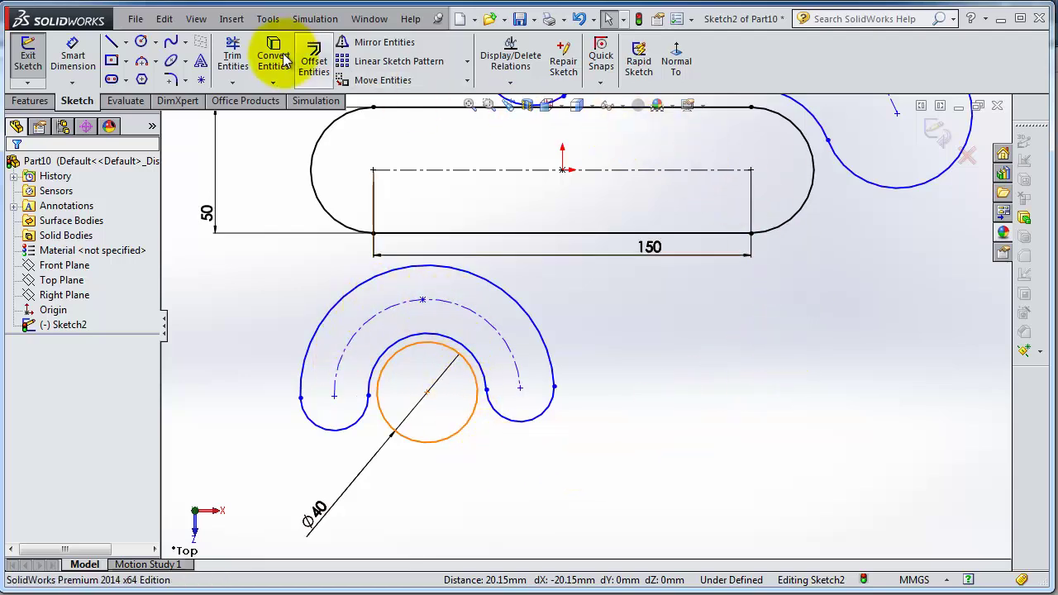
{"action": "left_click", "coordinate": [156, 43]}
{"action": "left_click", "coordinate": [175, 76]}
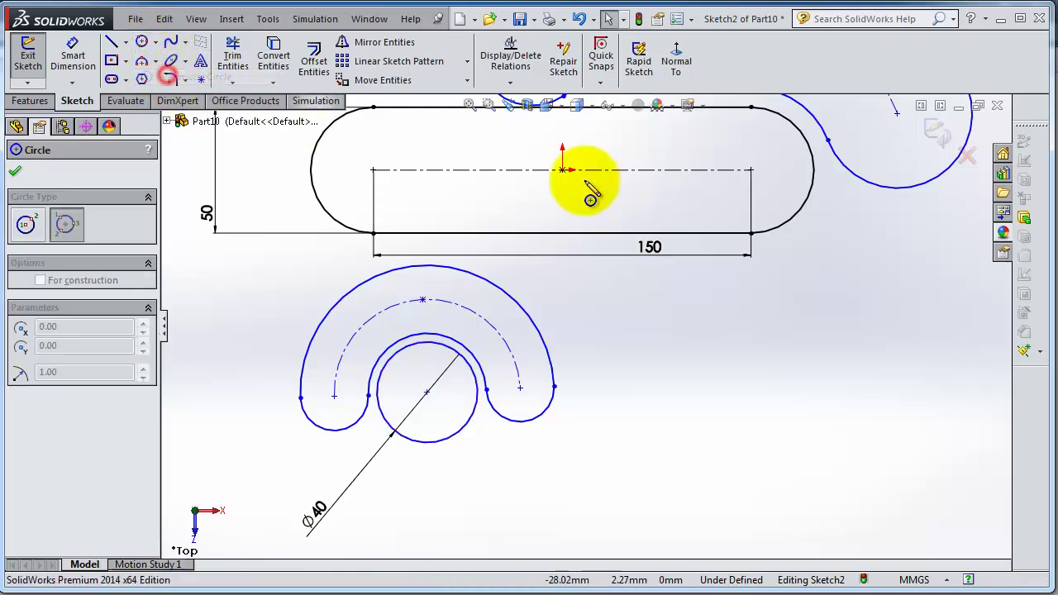
{"action": "scroll", "coordinate": [661, 179], "scroll_direction": "up", "scroll_amount": 2}
{"action": "scroll", "coordinate": [626, 220], "scroll_direction": "down", "scroll_amount": 4}
{"action": "left_click", "coordinate": [592, 206]}
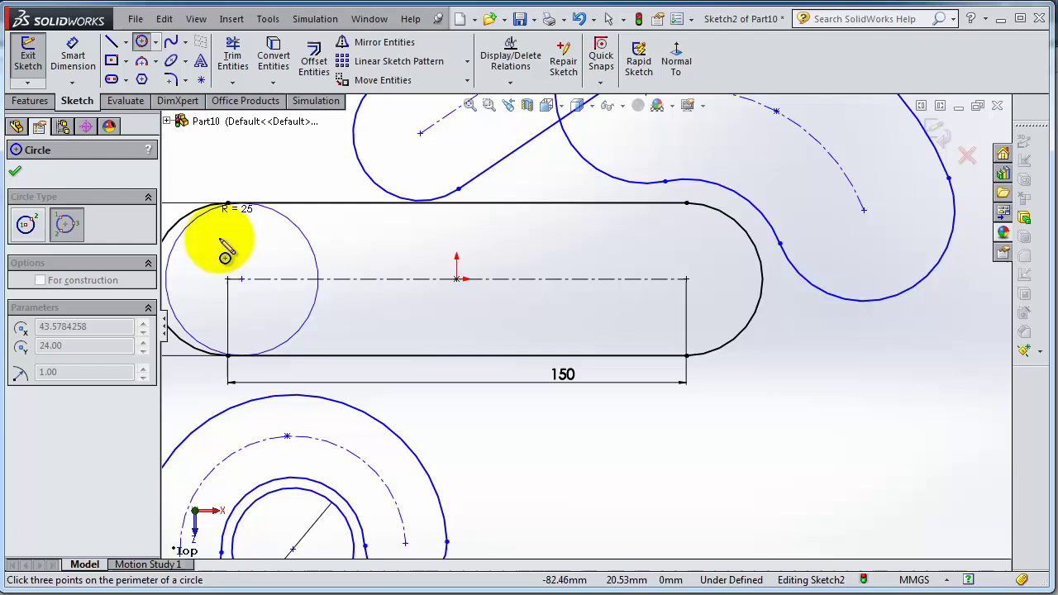
{"action": "key", "text": "f"}
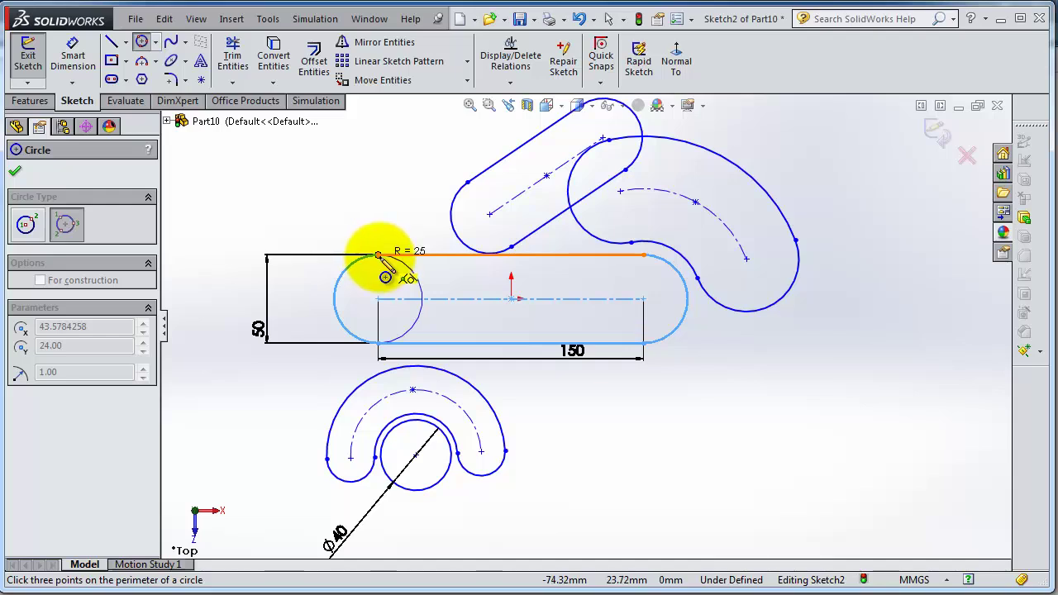
{"action": "left_click", "coordinate": [511, 298]}
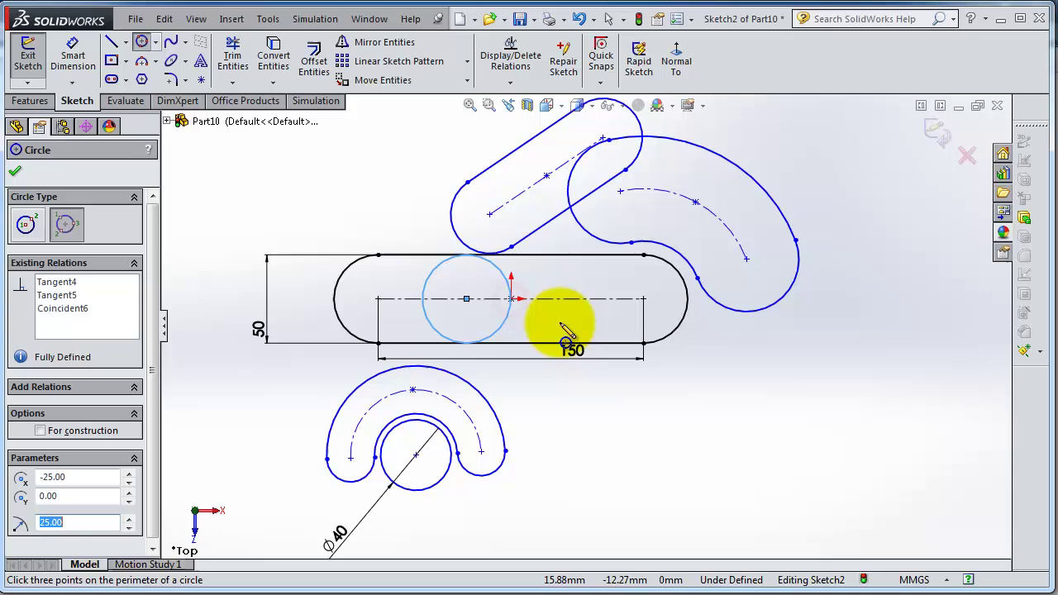
{"action": "scroll", "coordinate": [519, 302], "scroll_direction": "down", "scroll_amount": 3}
{"action": "scroll", "coordinate": [501, 264], "scroll_direction": "down", "scroll_amount": 2}
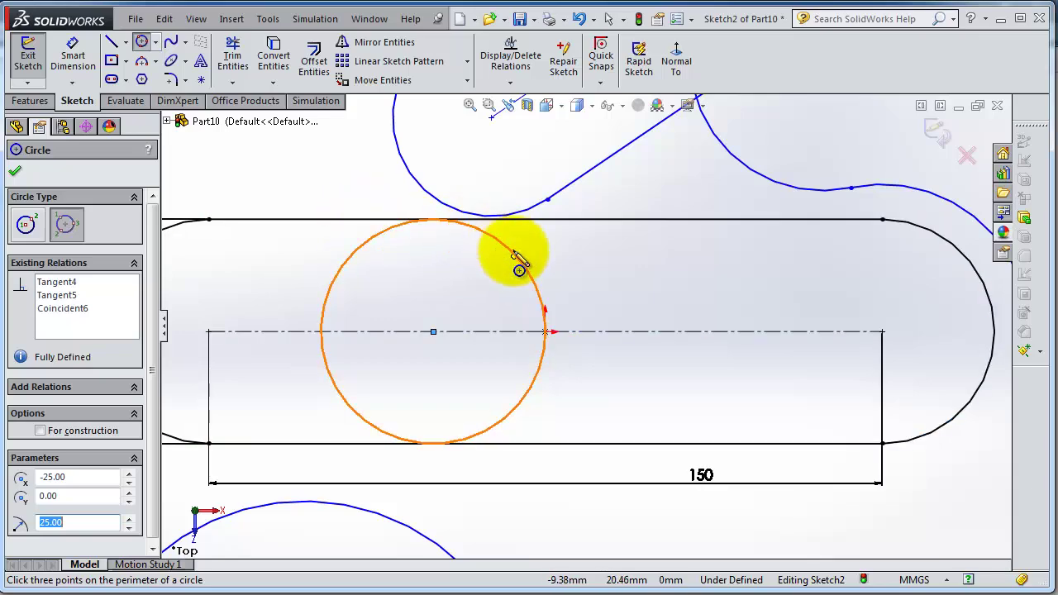
{"action": "scroll", "coordinate": [570, 413], "scroll_direction": "up", "scroll_amount": 3}
{"action": "scroll", "coordinate": [591, 449], "scroll_direction": "up", "scroll_amount": 5}
{"action": "scroll", "coordinate": [430, 331], "scroll_direction": "down", "scroll_amount": 5}
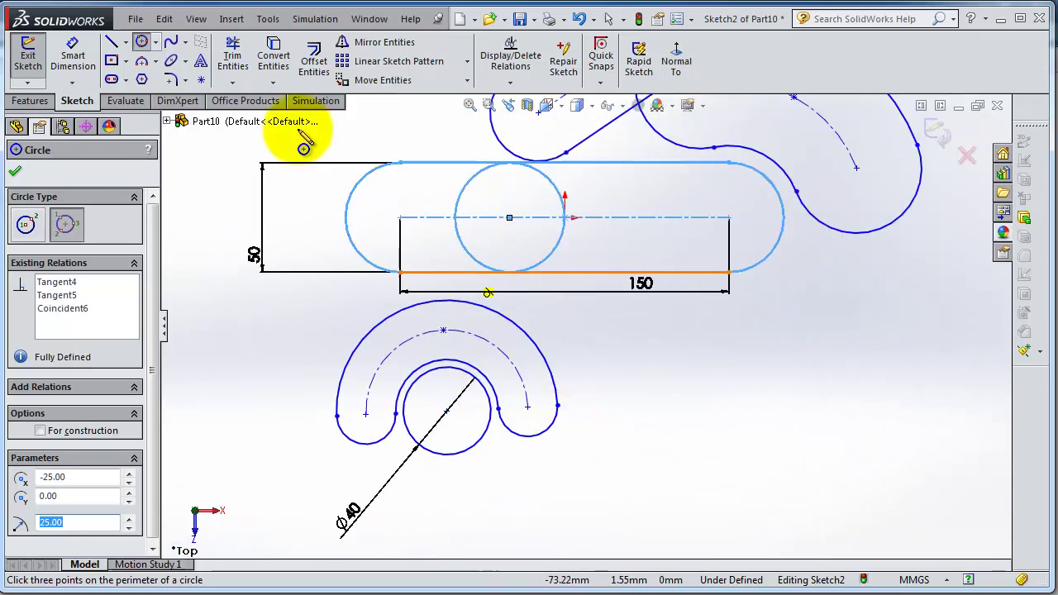
{"action": "scroll", "coordinate": [820, 235], "scroll_direction": "up", "scroll_amount": 5}
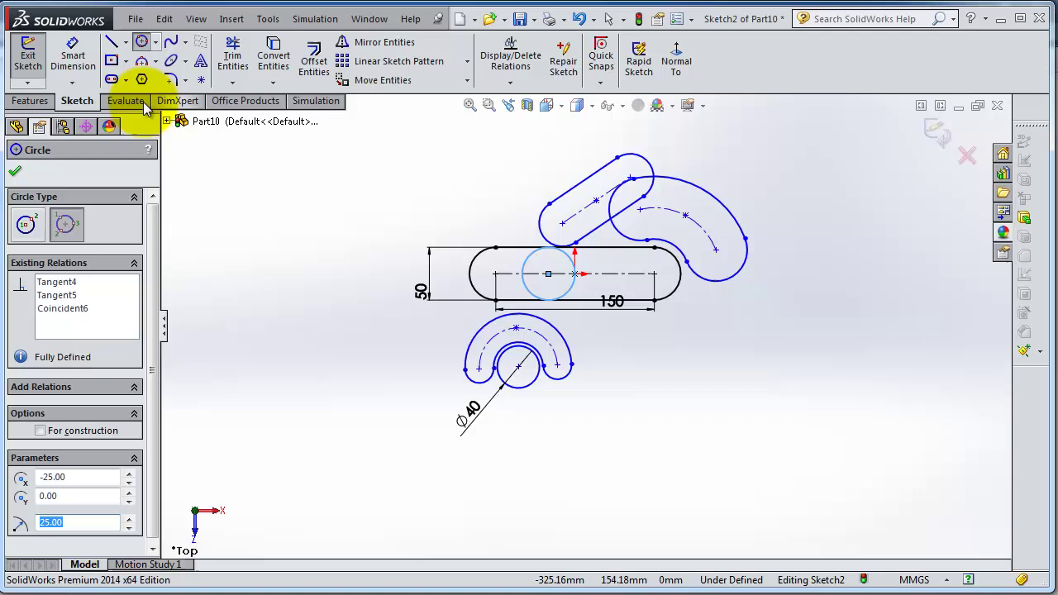
Step: Draw a centre rectangle left of the slot holding an R59.44 circle tangent to its diagonals and left edge
{"action": "left_click", "coordinate": [111, 60]}
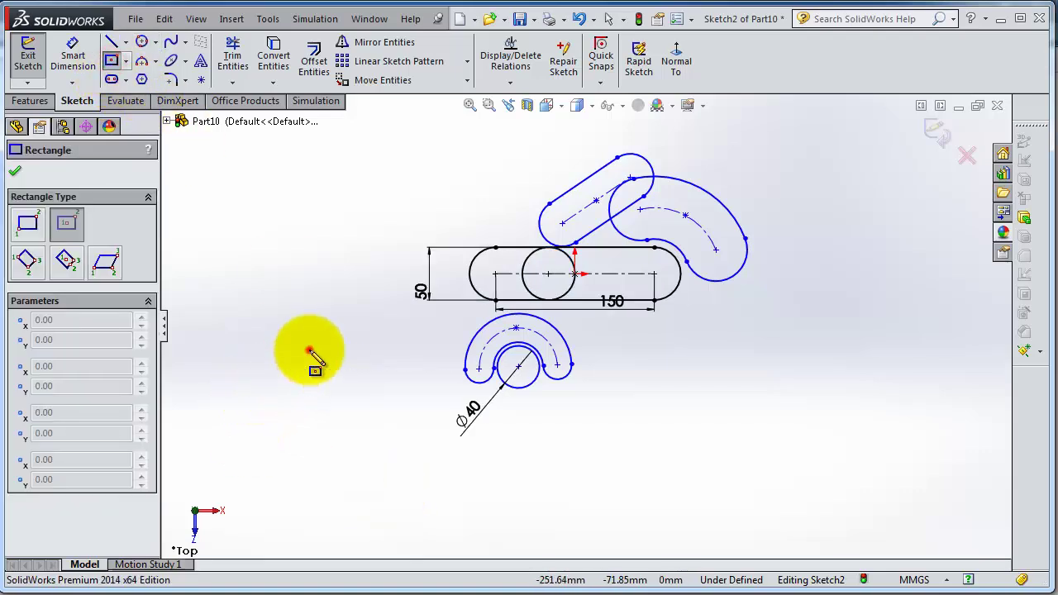
{"action": "left_click_drag", "start_coordinate": [308, 351], "coordinate": [246, 246]}
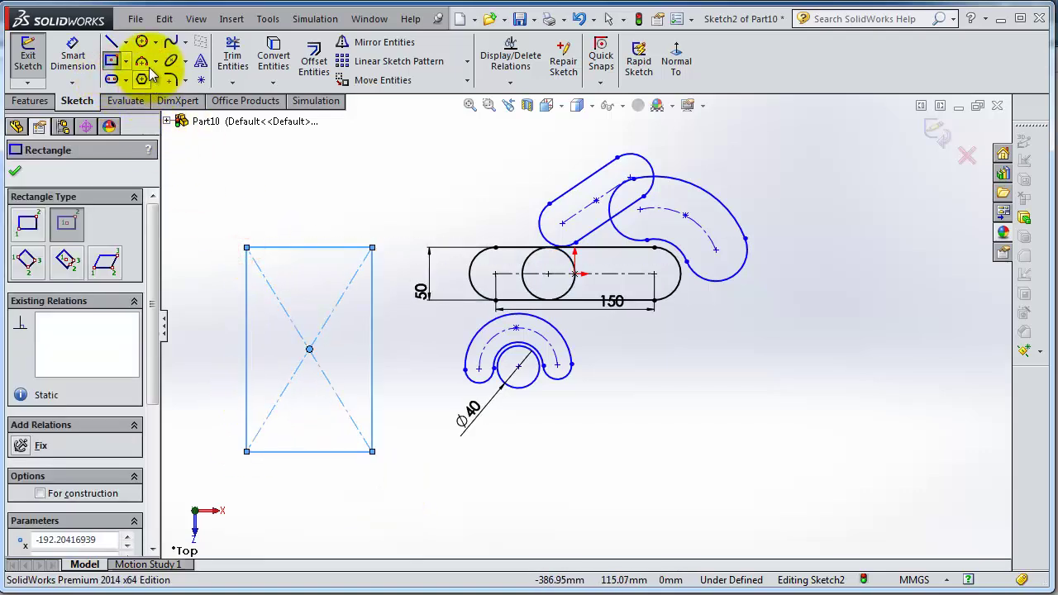
{"action": "left_click", "coordinate": [142, 42]}
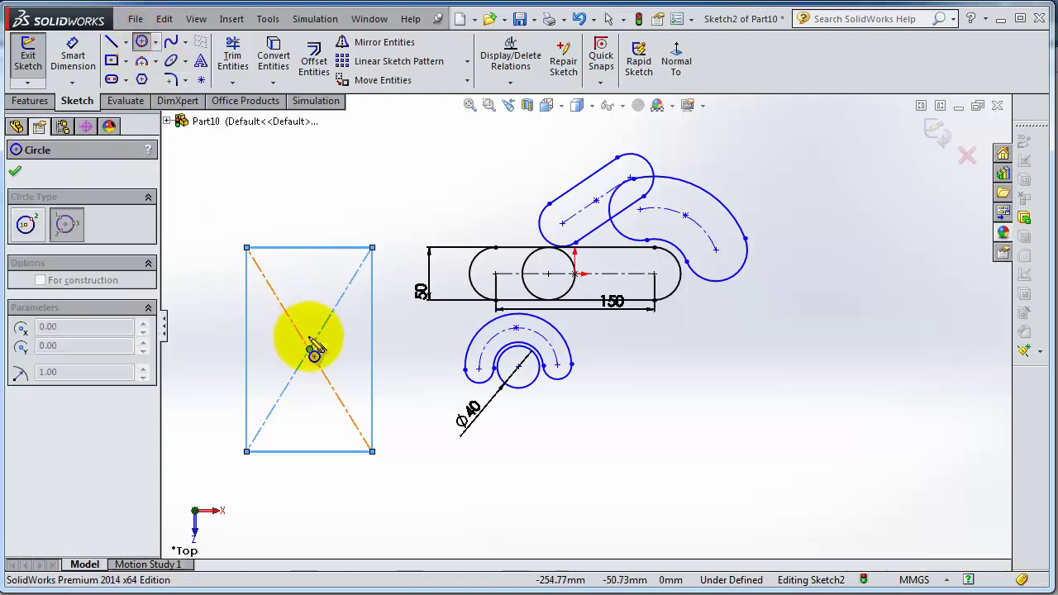
{"action": "left_click", "coordinate": [317, 268]}
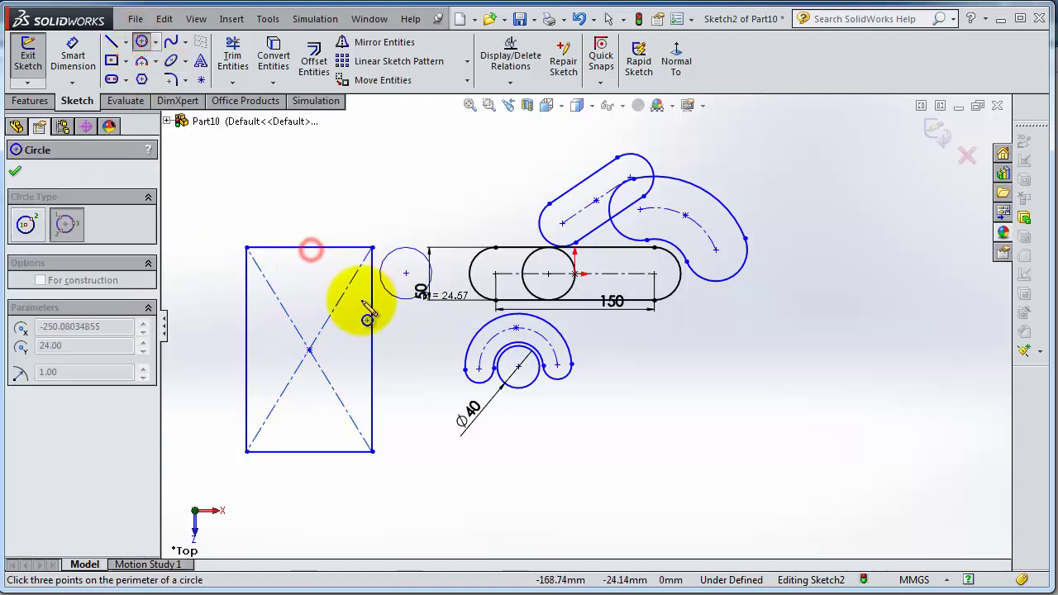
{"action": "left_click", "coordinate": [246, 313]}
{"action": "scroll", "coordinate": [405, 348], "scroll_direction": "down", "scroll_amount": 2}
{"action": "scroll", "coordinate": [378, 296], "scroll_direction": "up", "scroll_amount": 4}
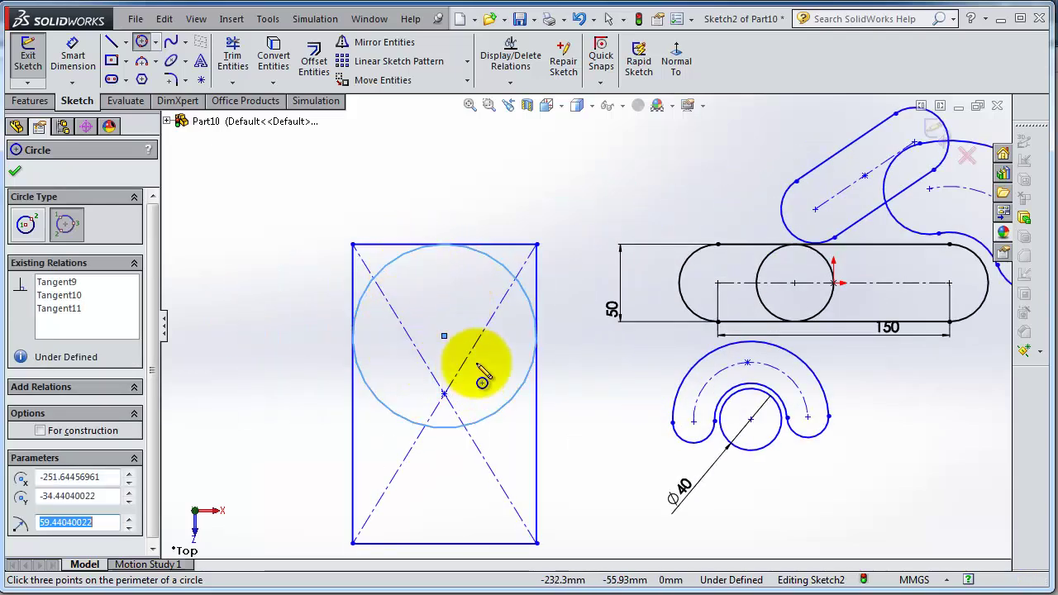